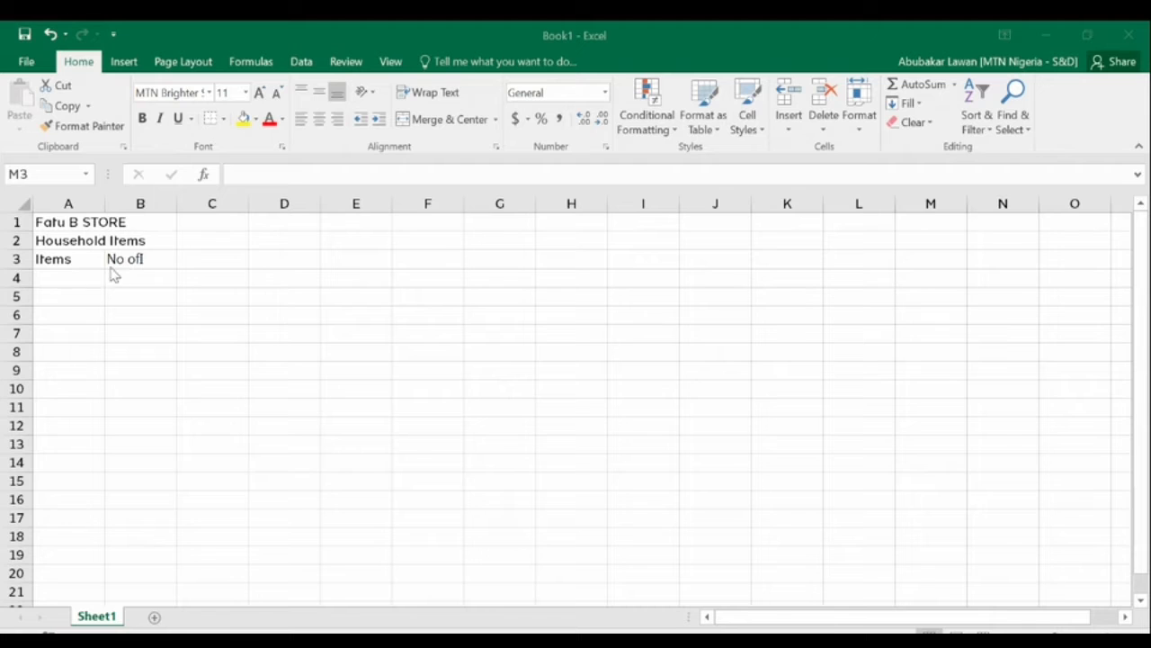
Complete the column header in B3 so that it reads "No of items in a store"
left_click(80, 260)
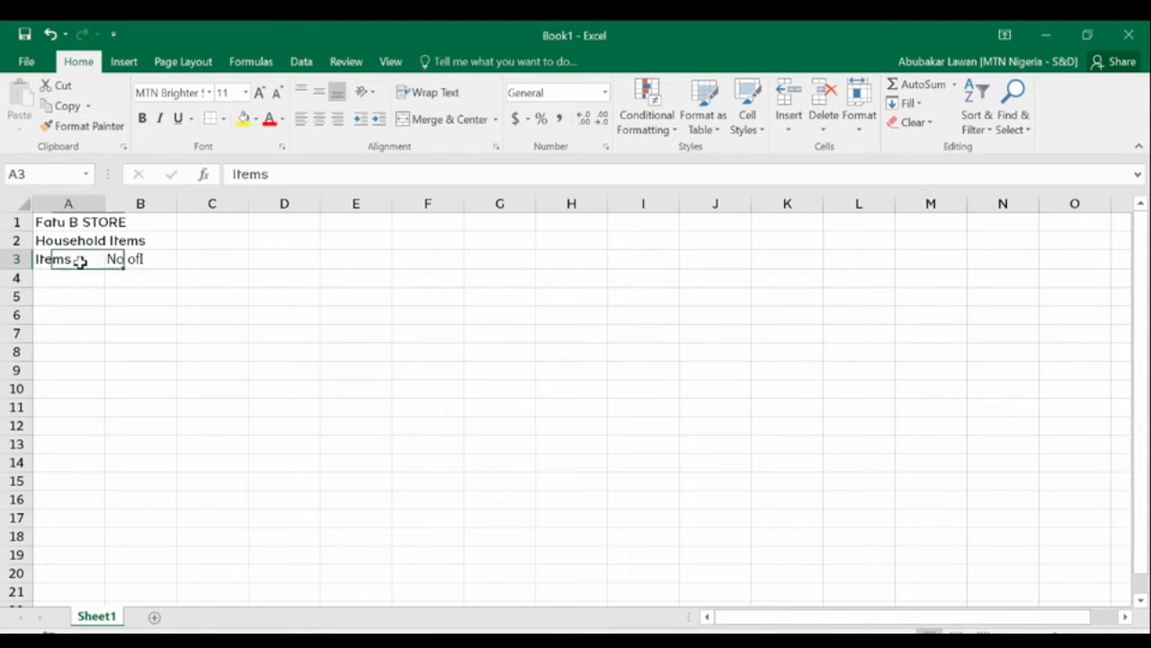
key("Right")
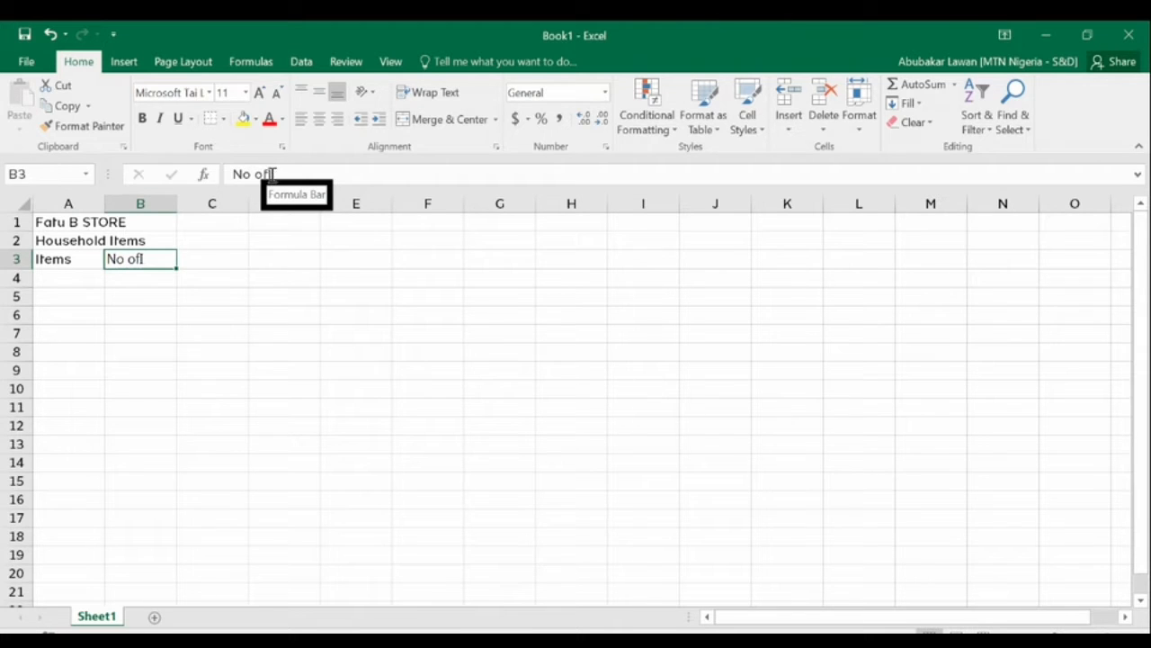
left_click(270, 173)
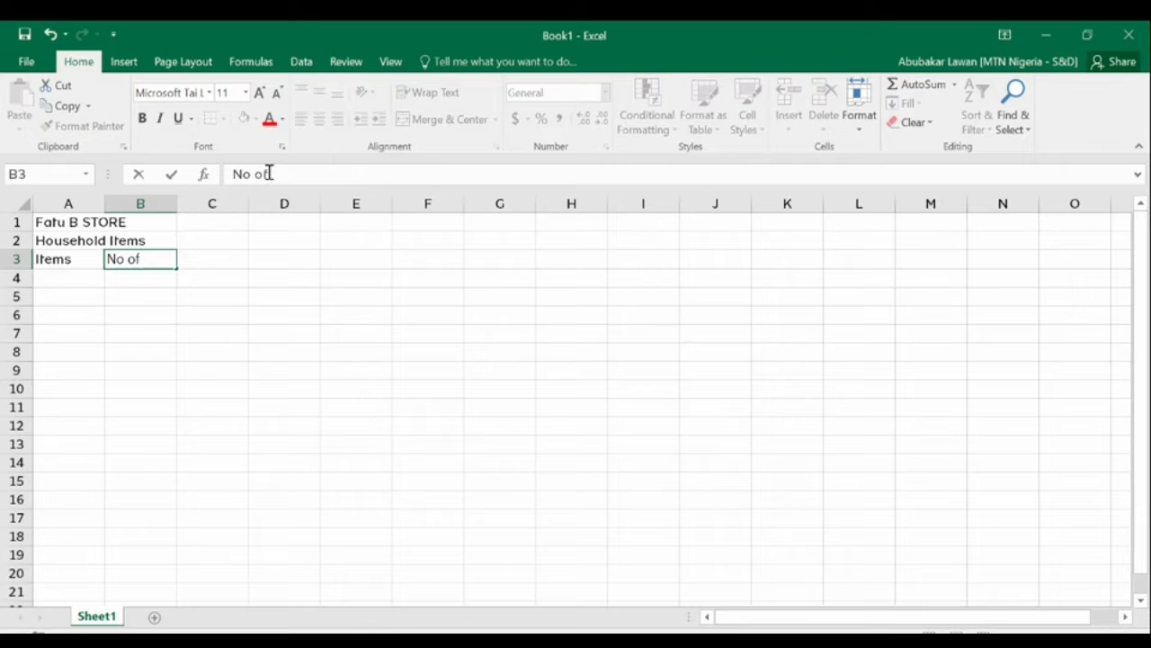
type("ITE")
left_click_drag(301, 174, 269, 173)
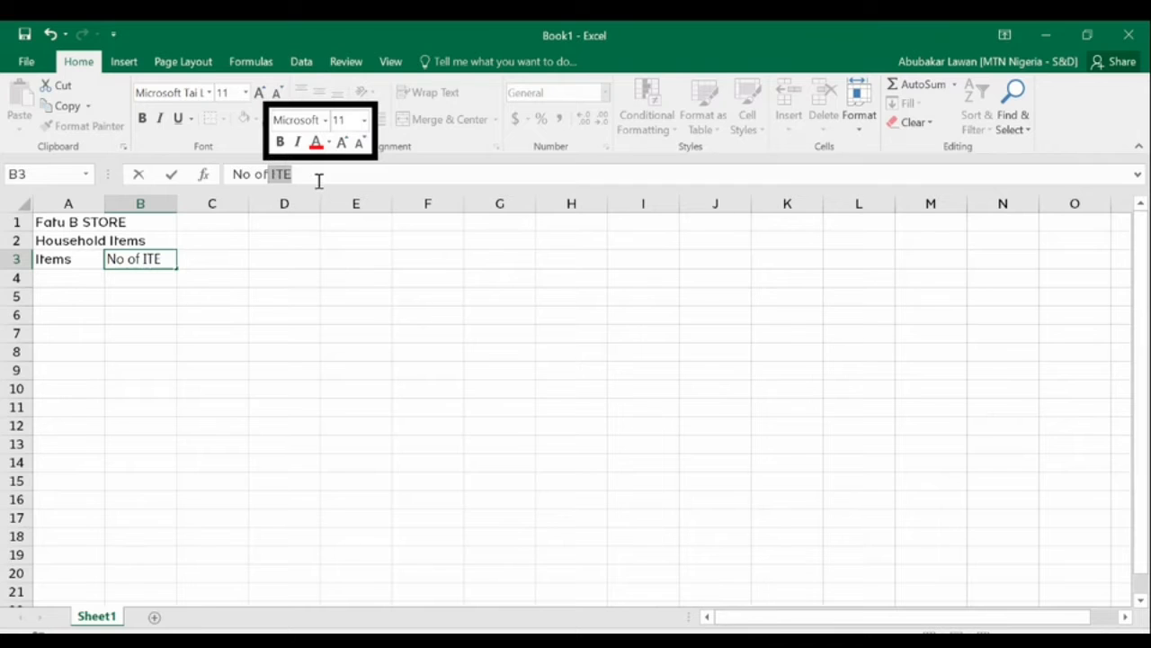
key("BackSpace")
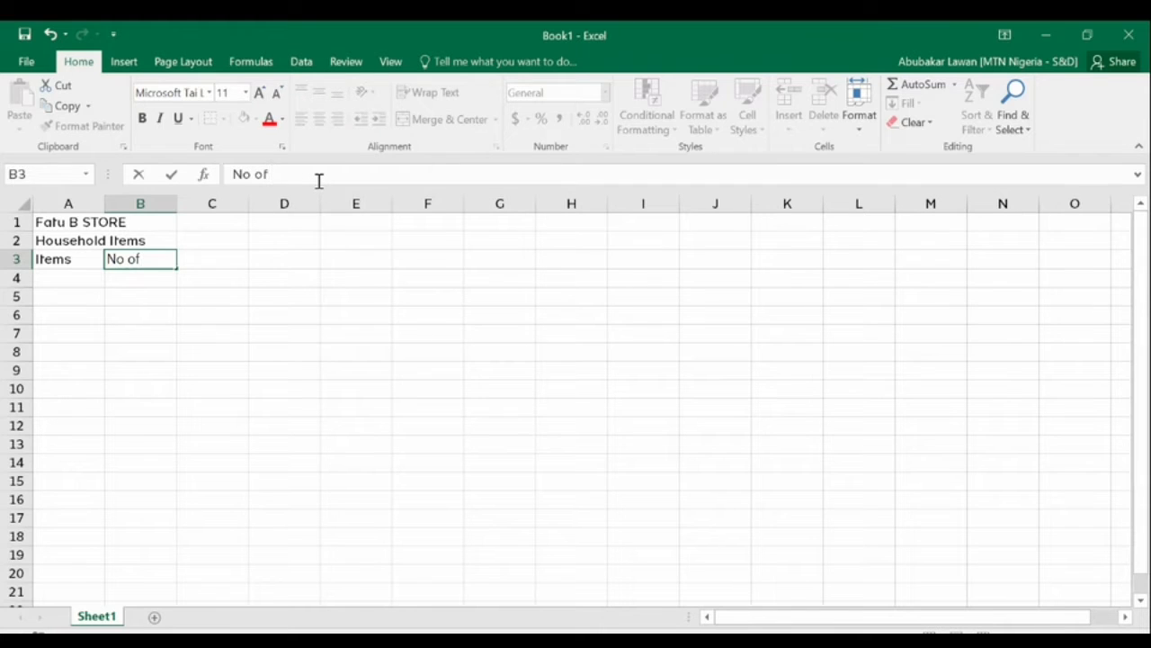
type("items ina")
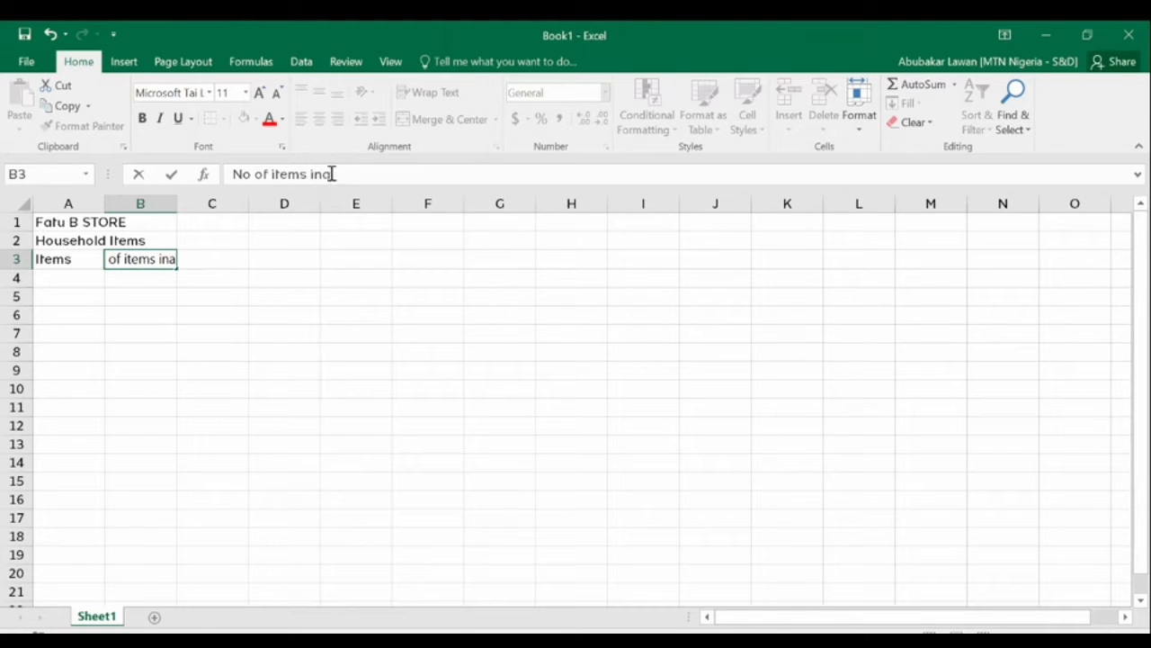
key("BackSpace")
type("a store")
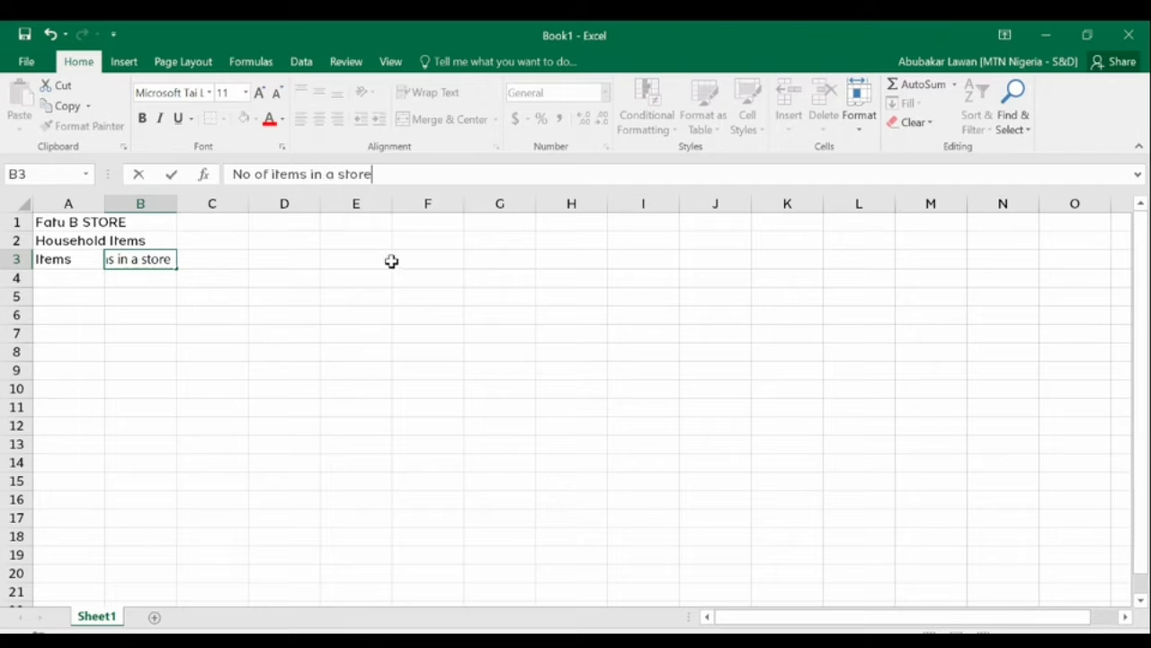
Enter the column headers "Price (N)" in C3 and "Costs" in D3
left_click(213, 259)
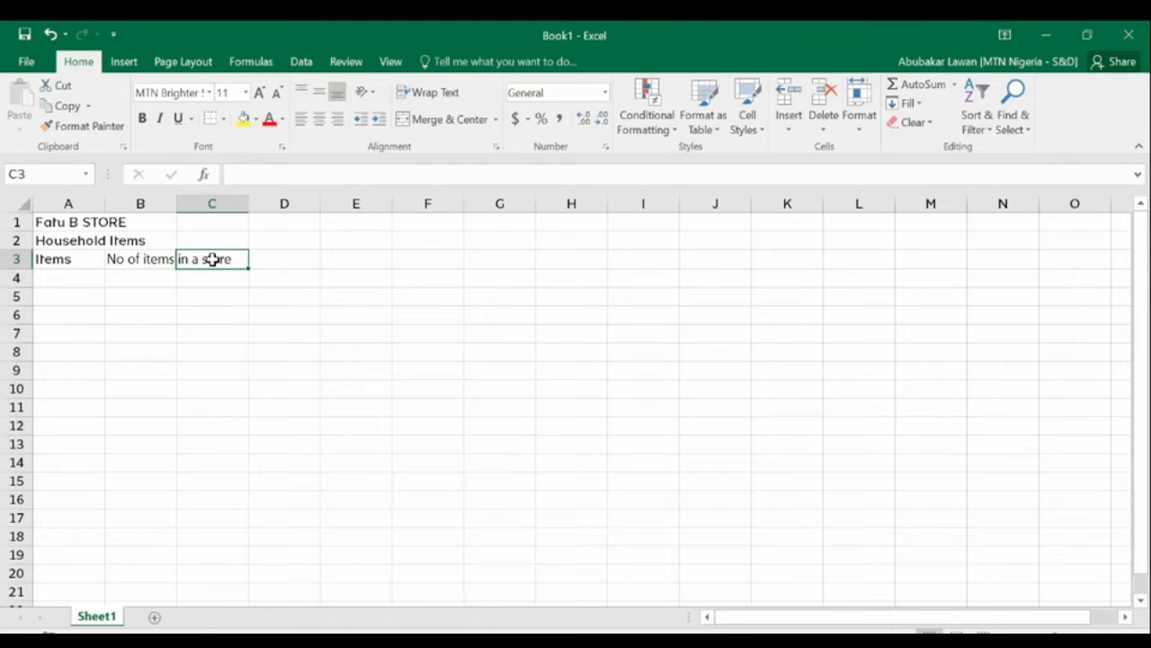
type("Pri")
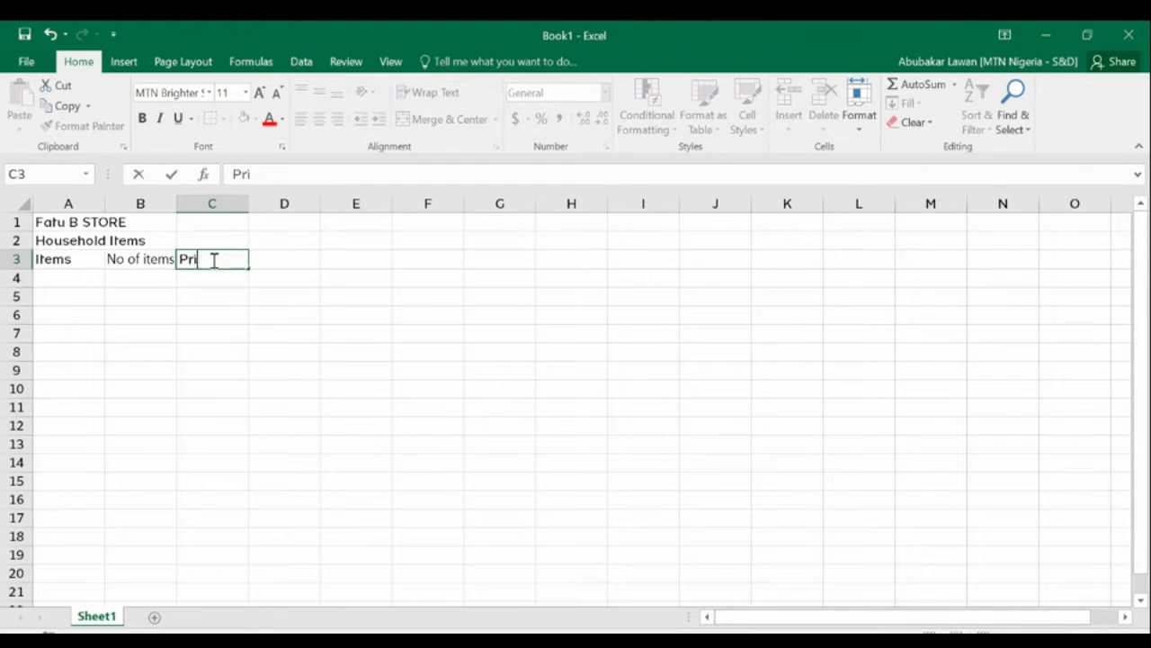
type("ce (N)")
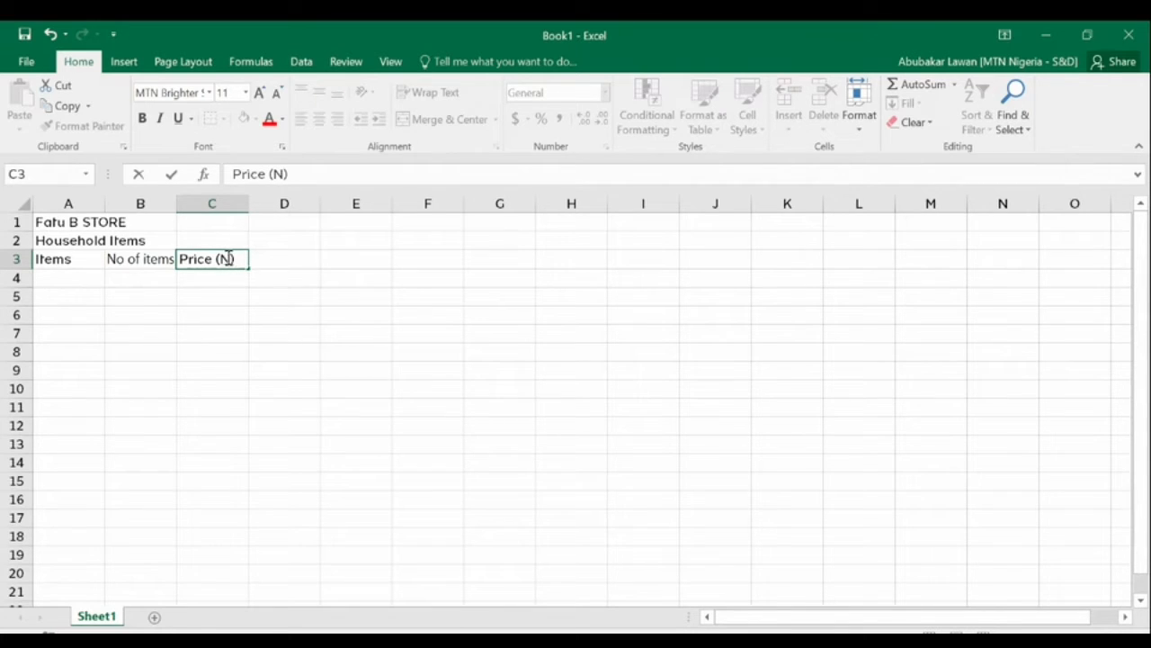
double_click(224, 258)
left_click(295, 260)
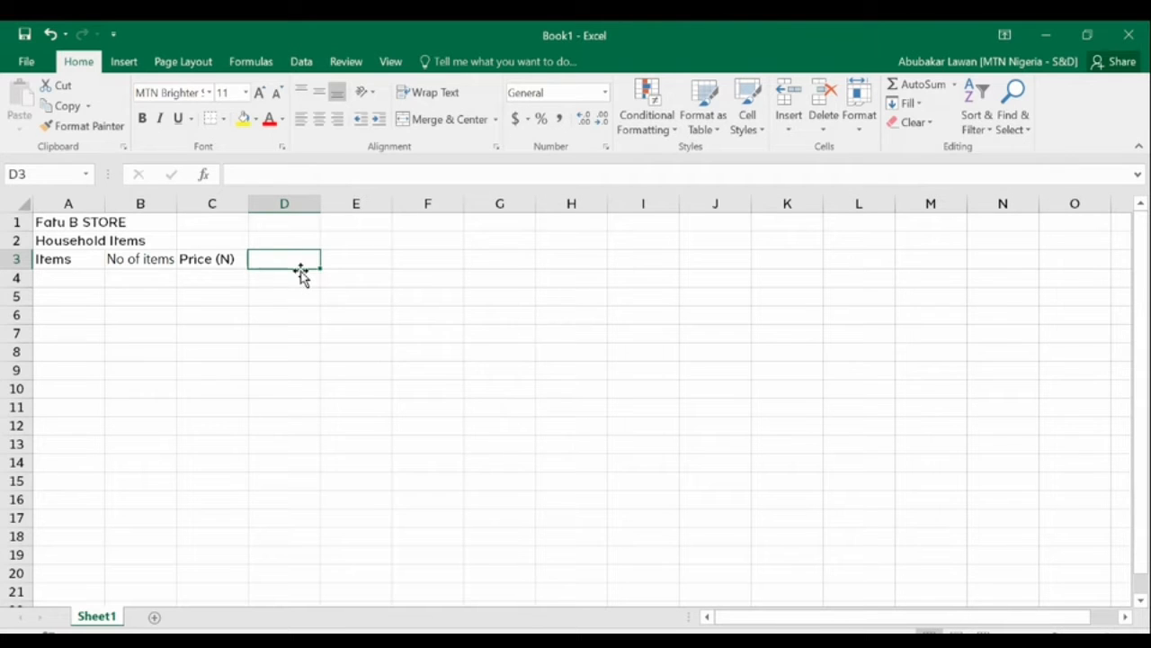
type("C")
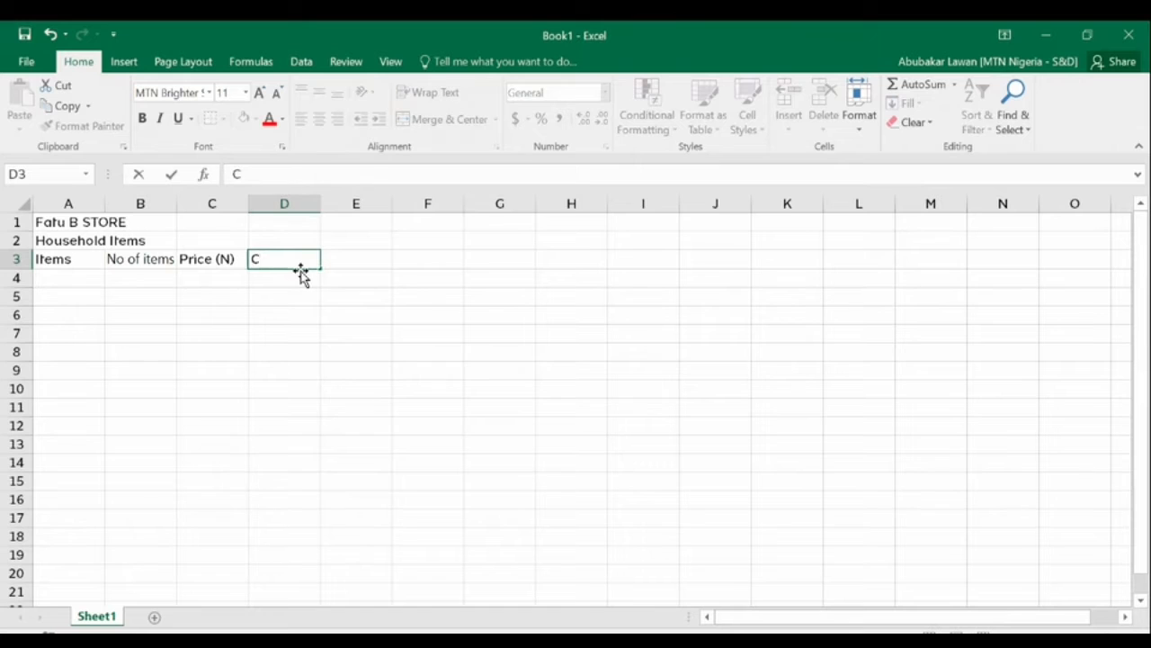
type("osts")
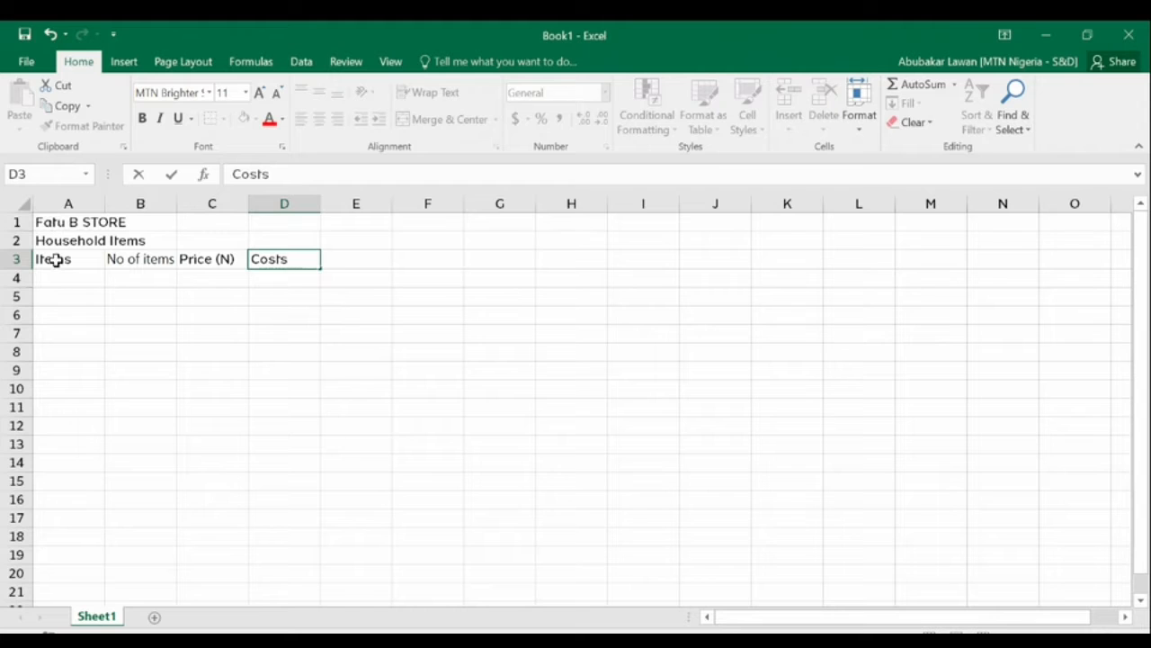
left_click(54, 259)
key("Tab")
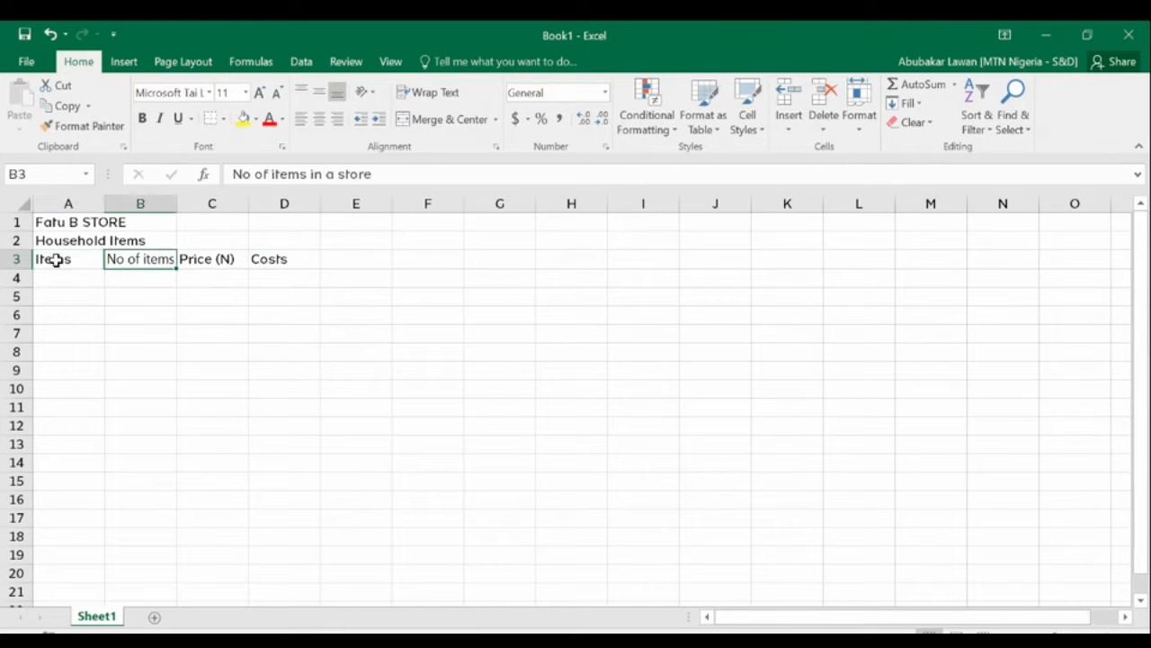
key("Tab")
key("Tab")
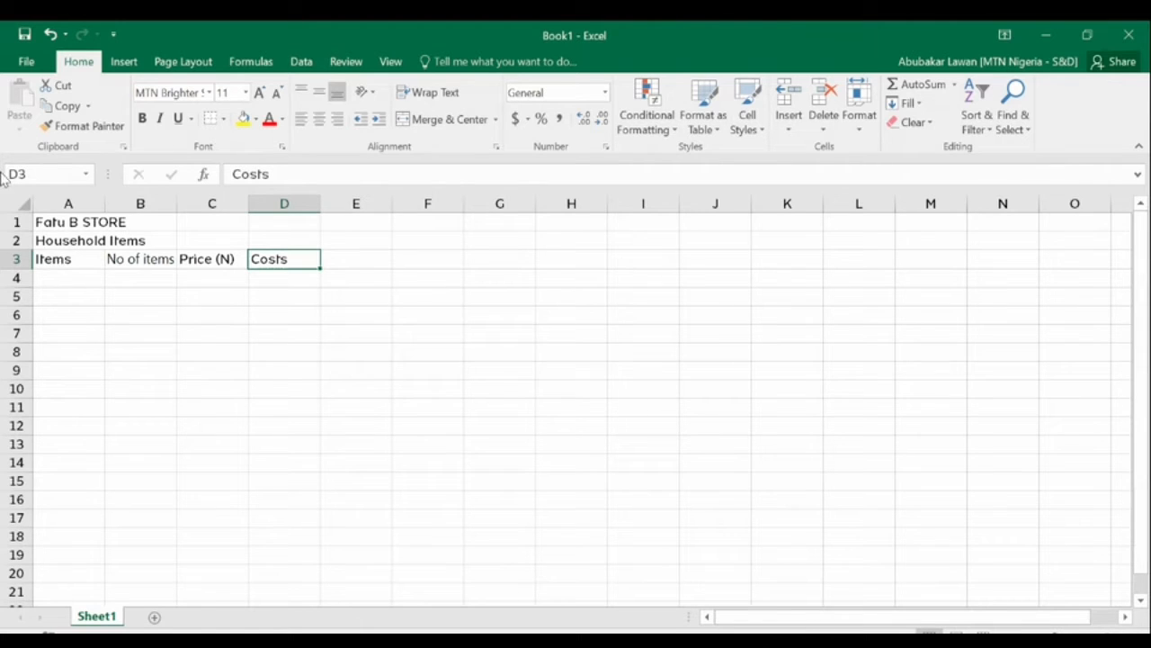
Merge and center the store title across A1:D1
left_click(42, 222)
key("shift+Right")
key("shift+Right")
key("shift+Right")
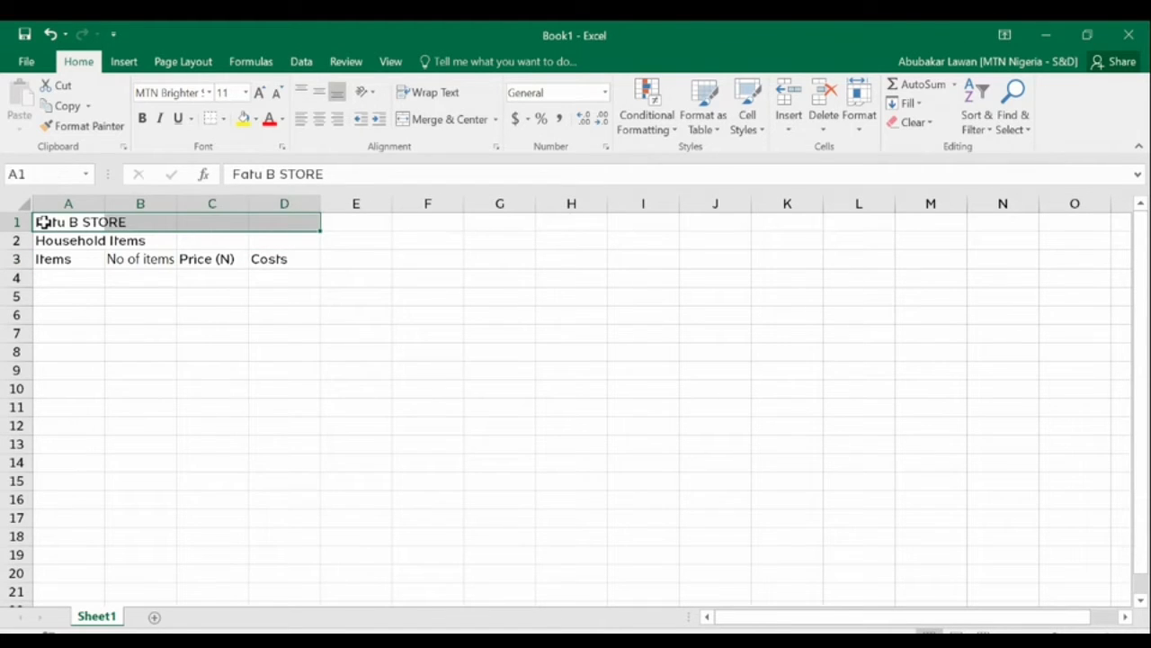
left_click(449, 120)
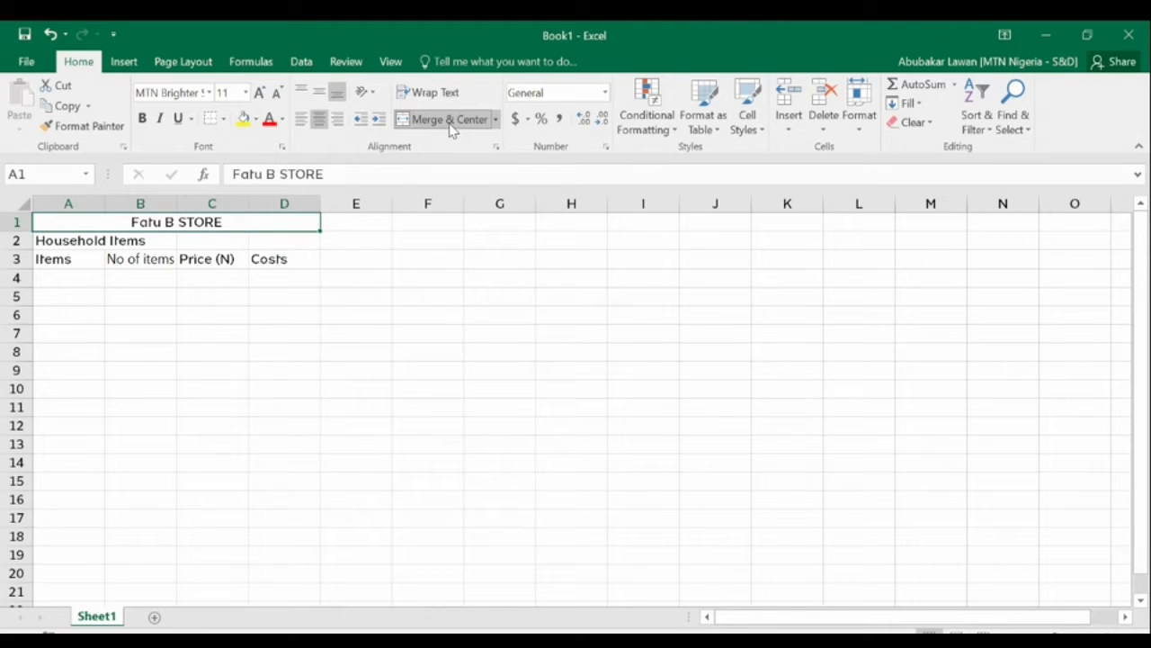
Merge and center the "Household Items" subtitle across A2:D2
left_click(41, 242)
left_click_drag(42, 242, 270, 242)
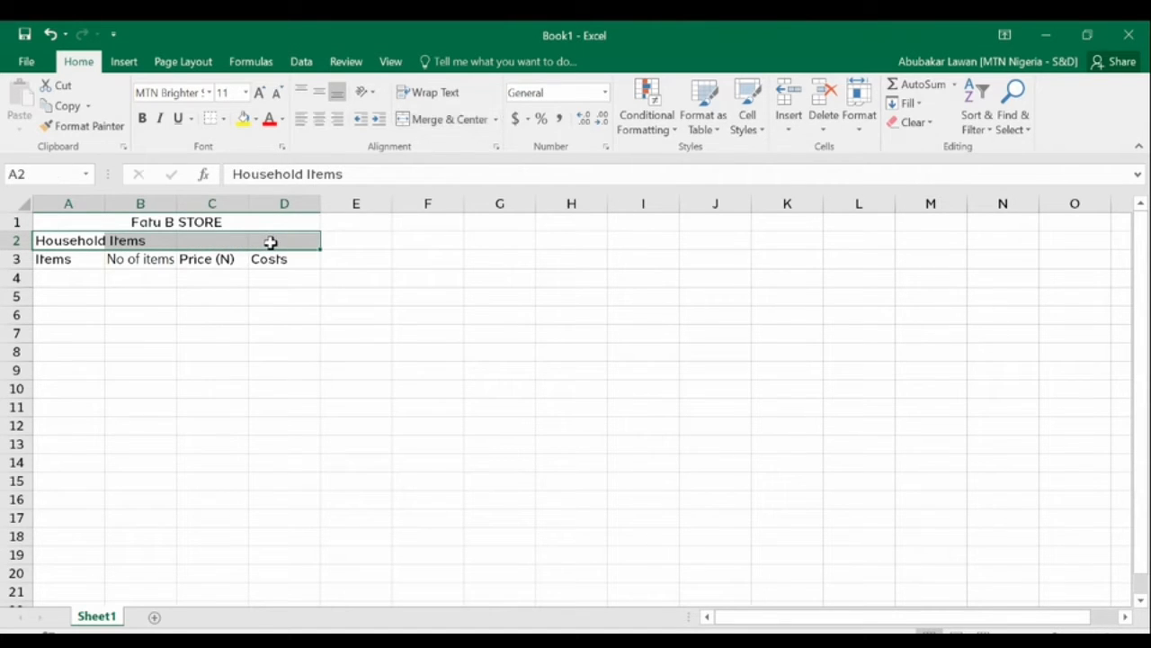
left_click(448, 126)
Apply thick outside borders to the merged title in row 1 and the merged subtitle in row 2
left_click(193, 221)
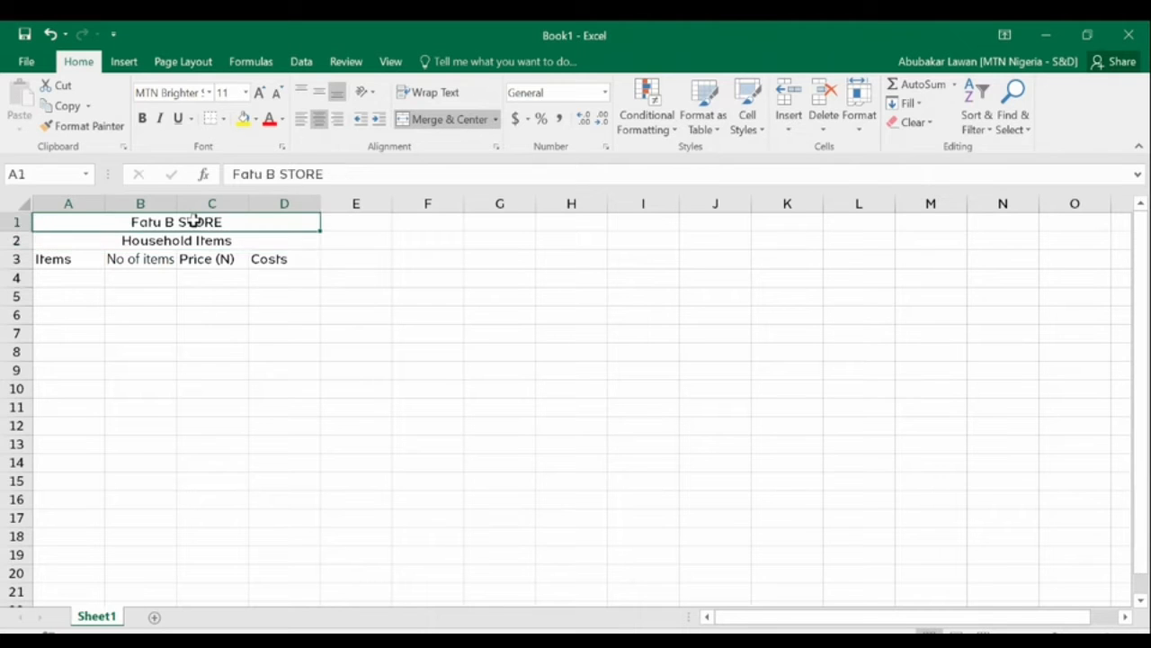
left_click(224, 119)
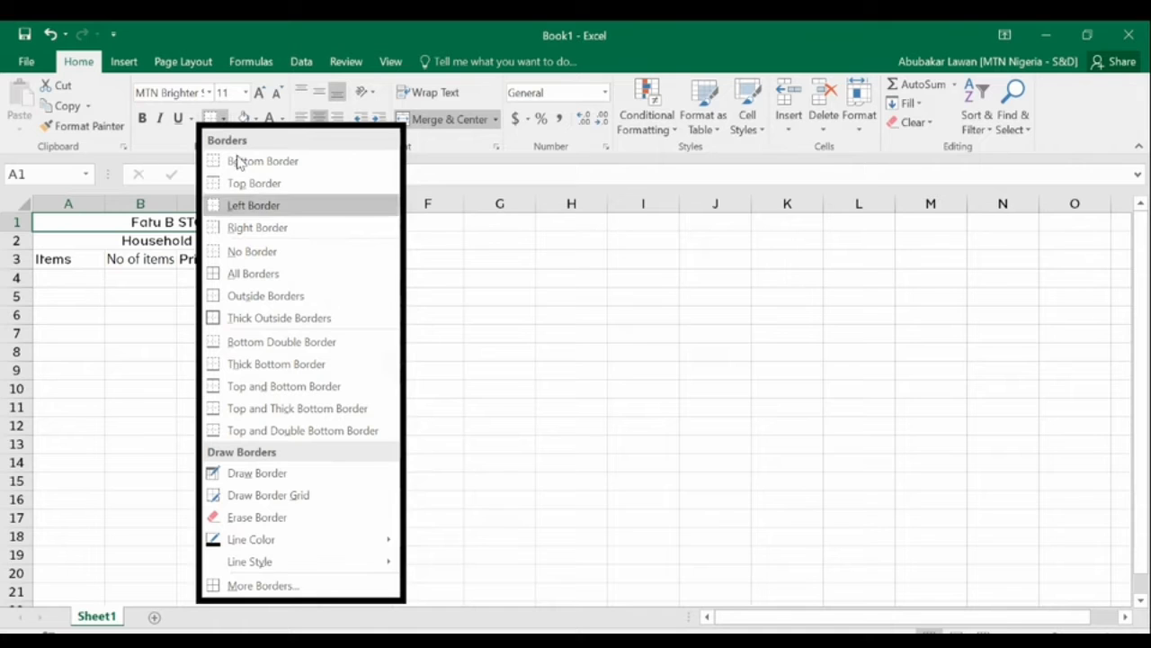
left_click(242, 319)
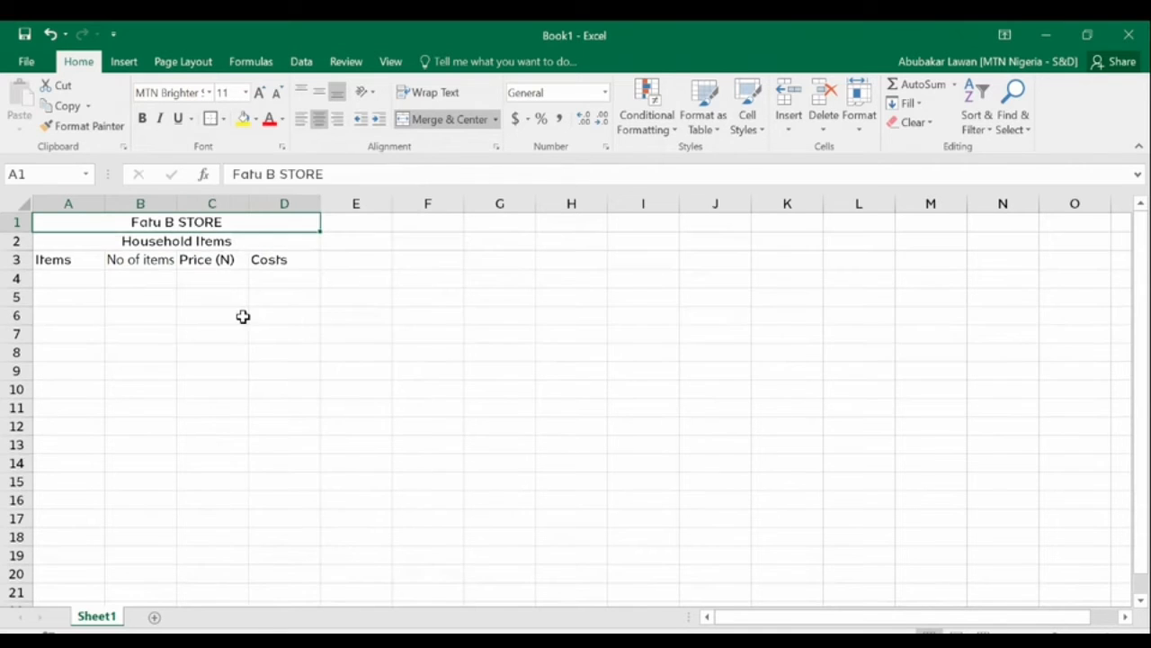
left_click(73, 247)
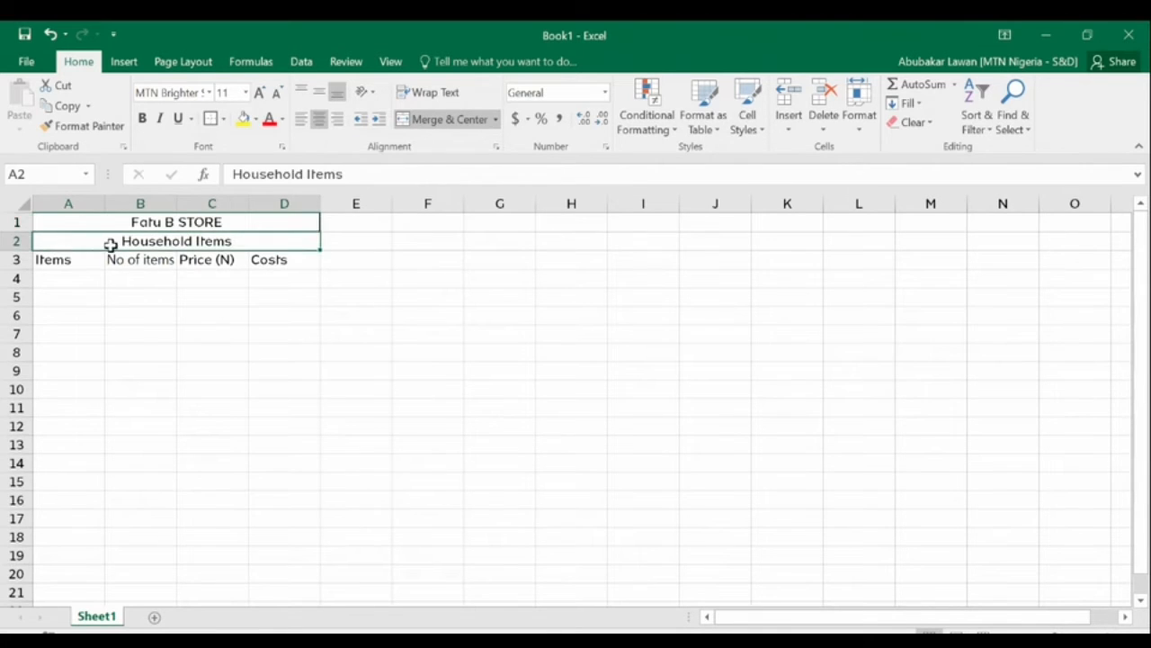
left_click(209, 119)
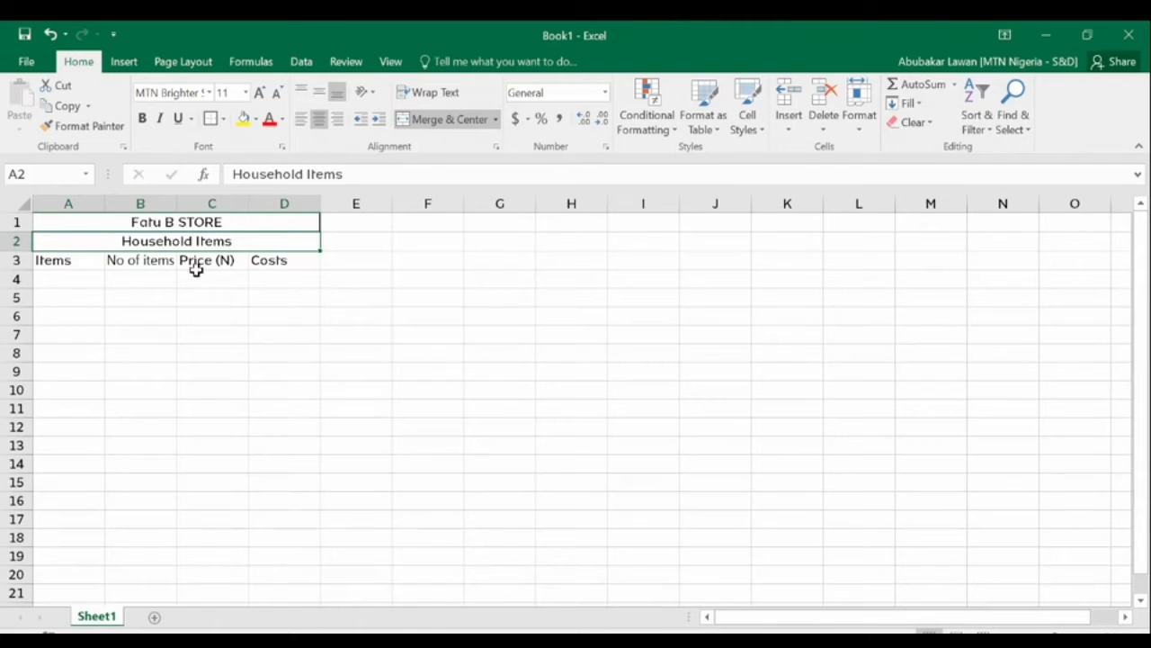
left_click_drag(69, 262, 272, 263)
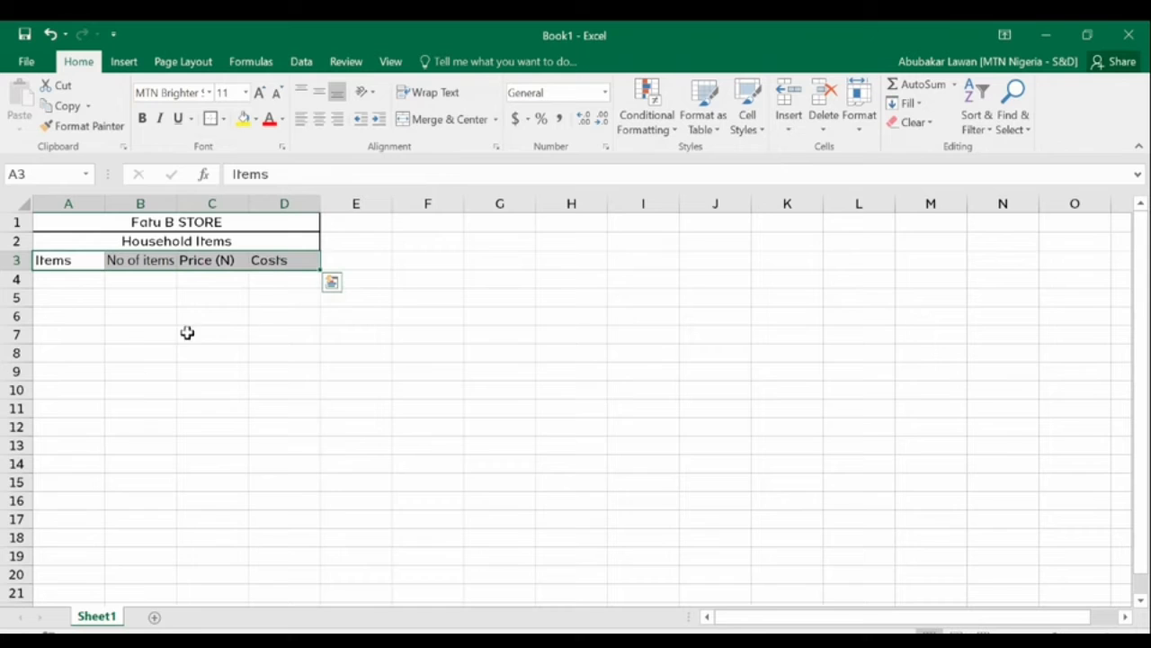
Enter "Airconditioners" in A4 and "Baby shoes" in A5 under the Items header
left_click(68, 286)
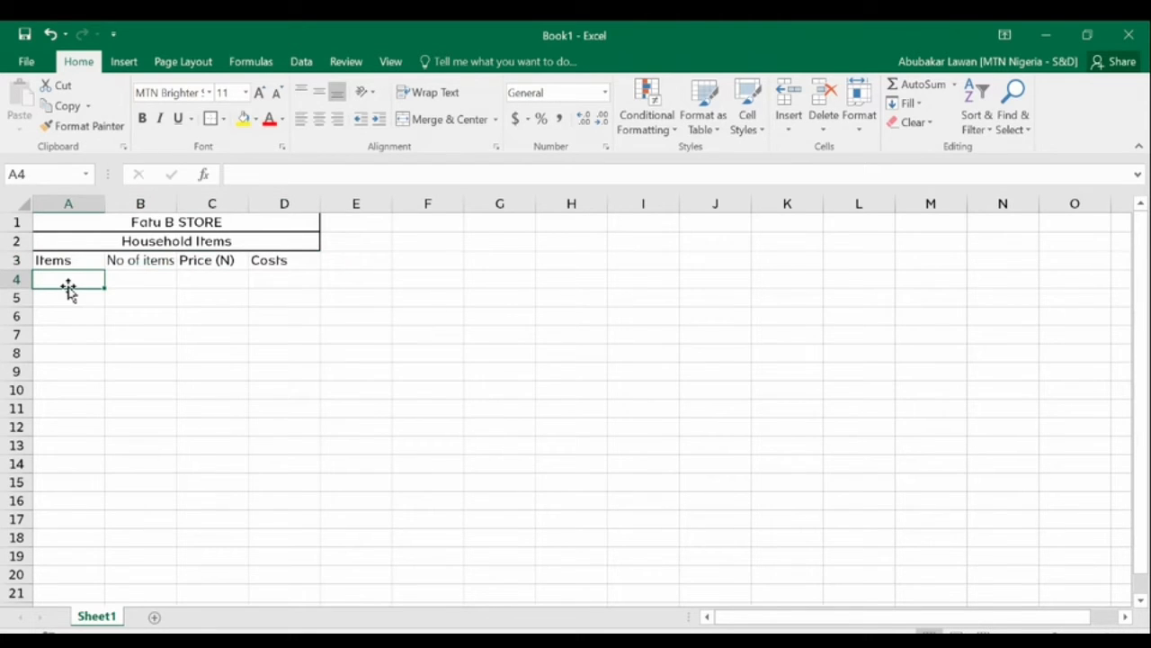
type("A")
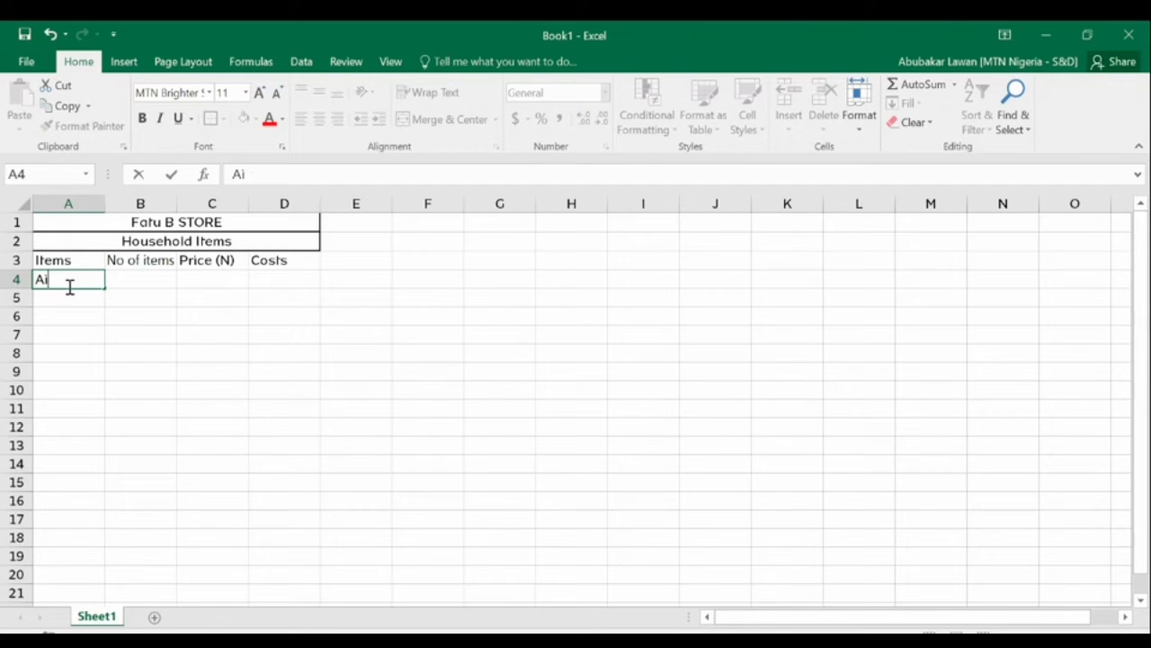
type("irconditioners")
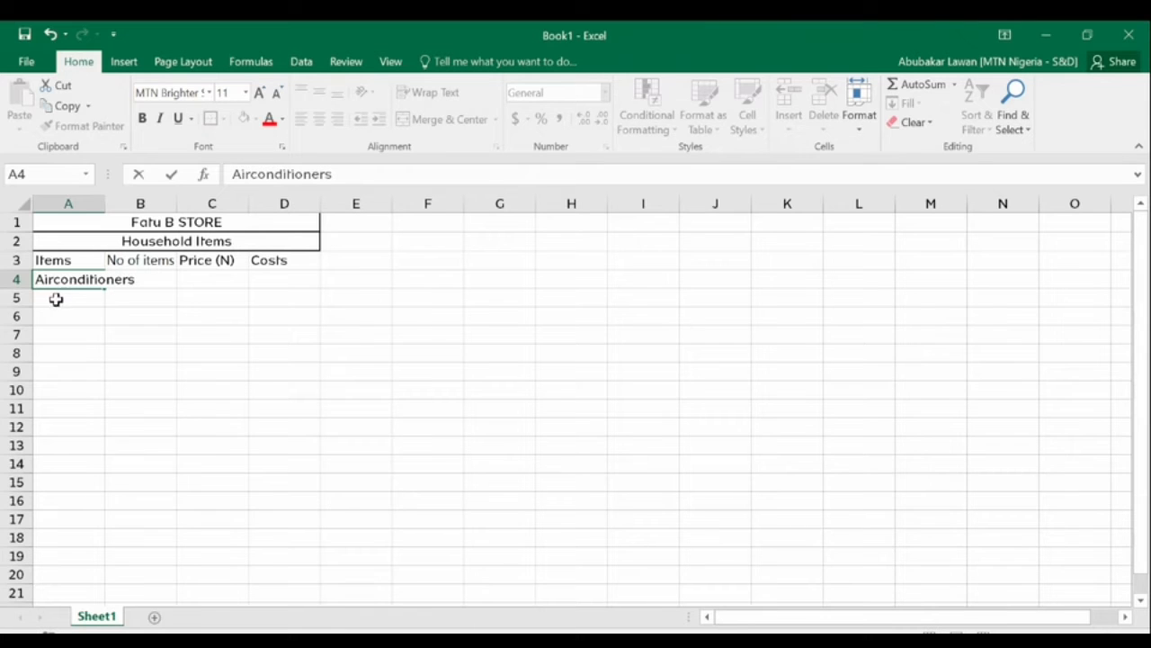
left_click(56, 299)
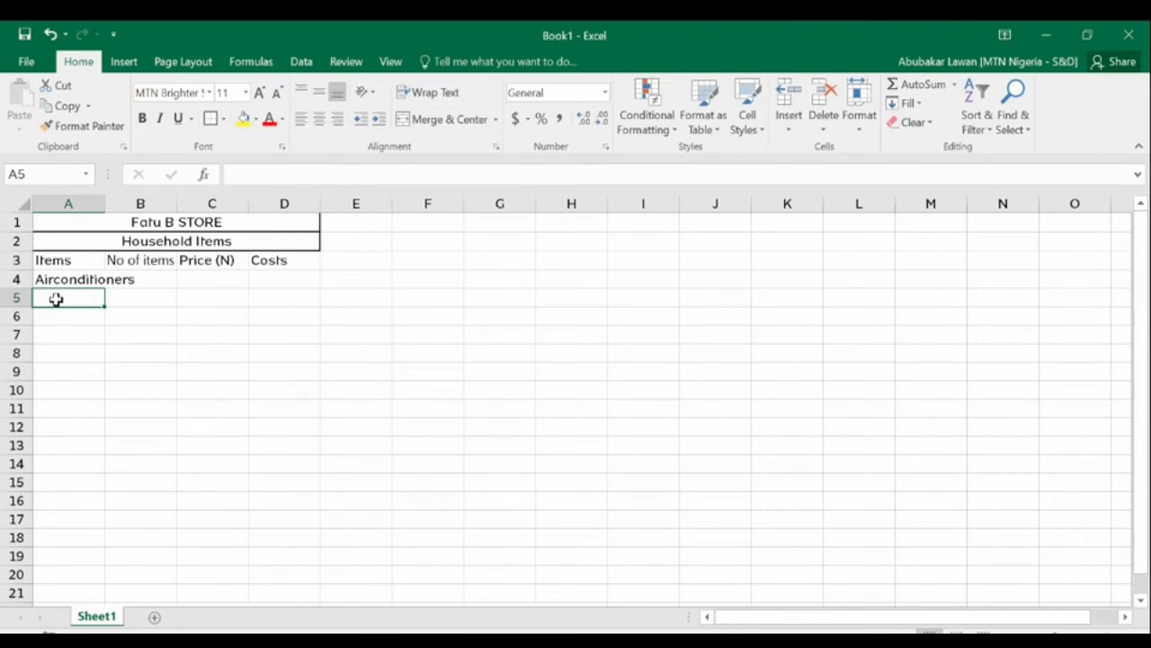
type("Bab")
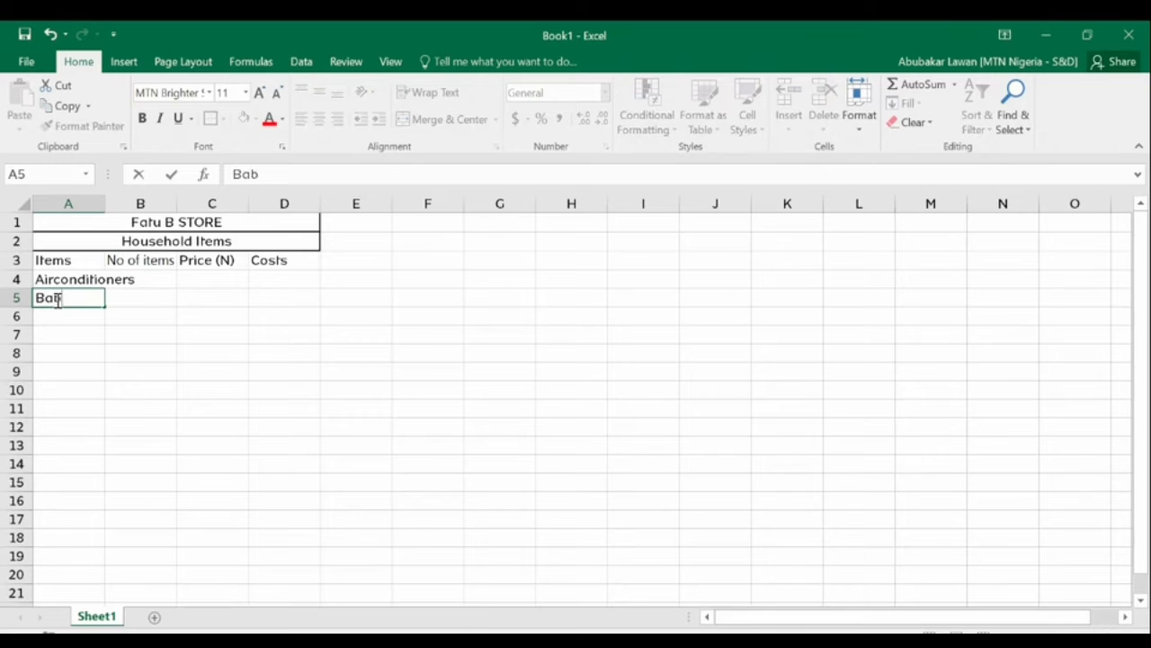
type("y shoes")
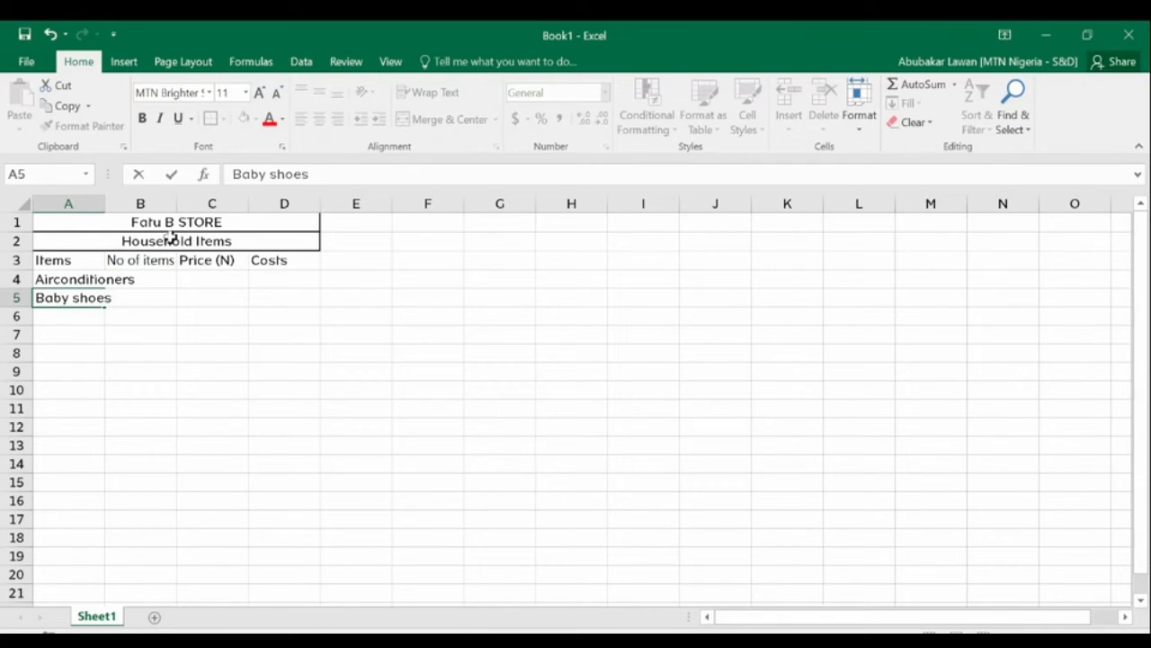
Enter "Books" in A6 as the third entry under the Items header
left_click(56, 331)
left_click(47, 317)
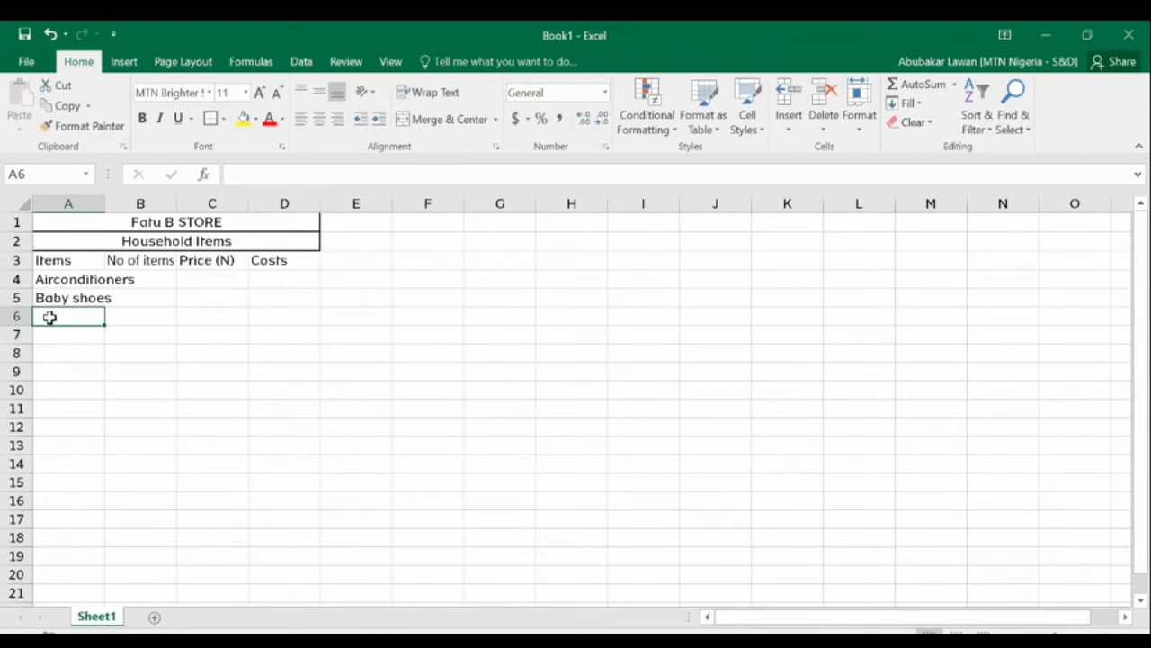
type("B")
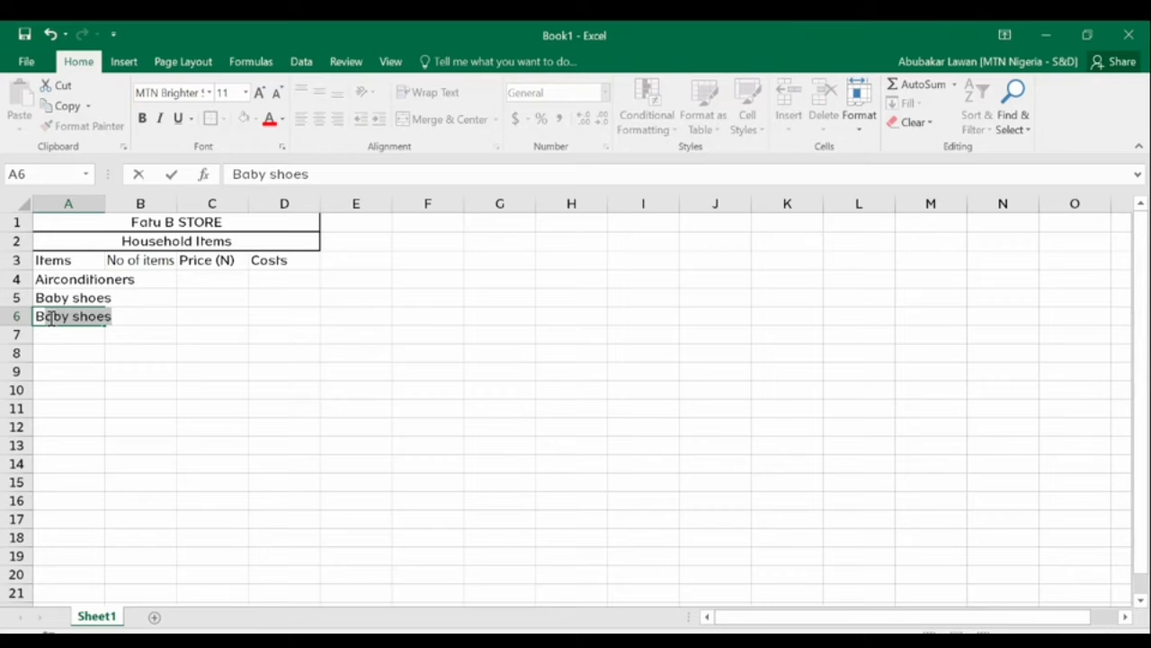
type("ooks")
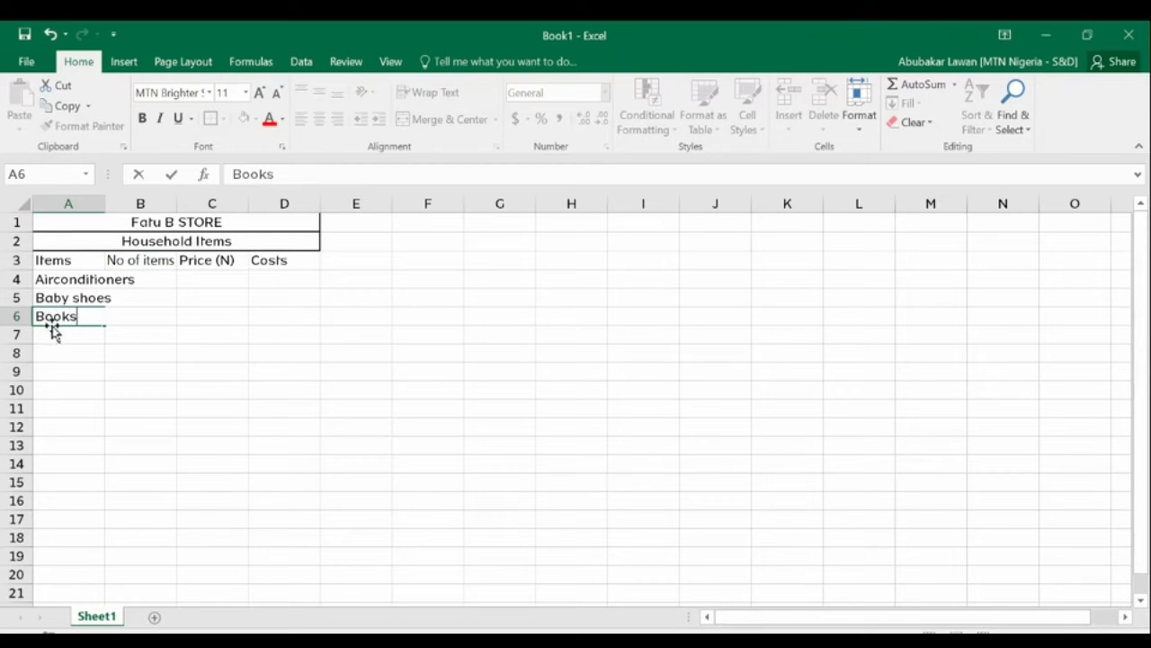
left_click(53, 332)
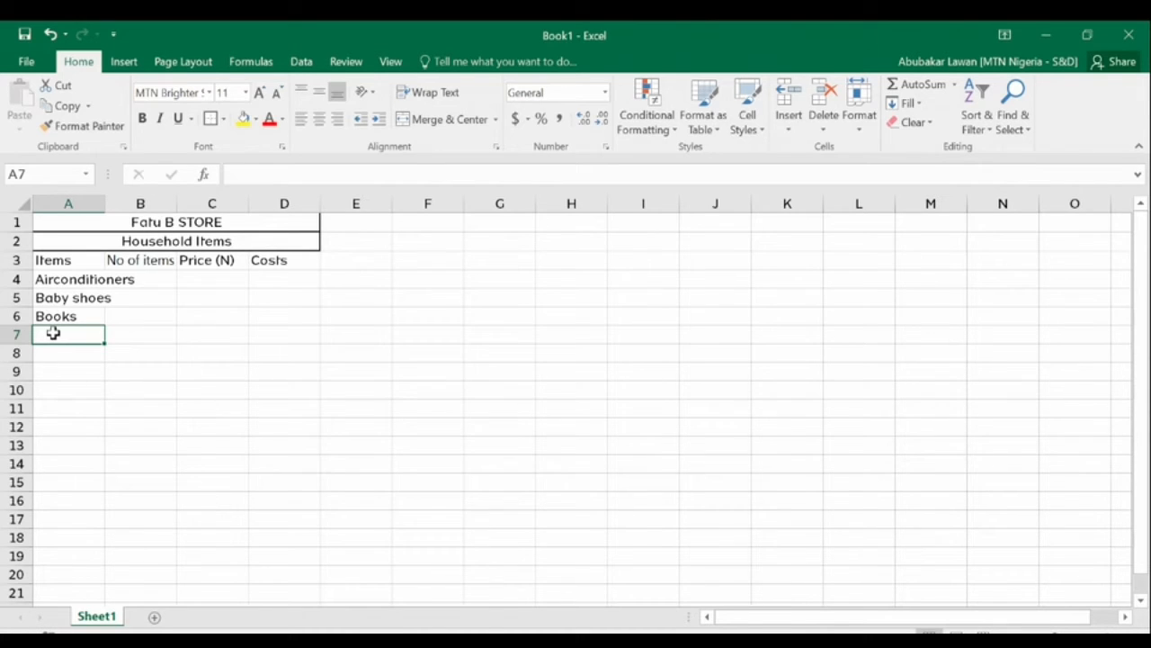
type("Wa")
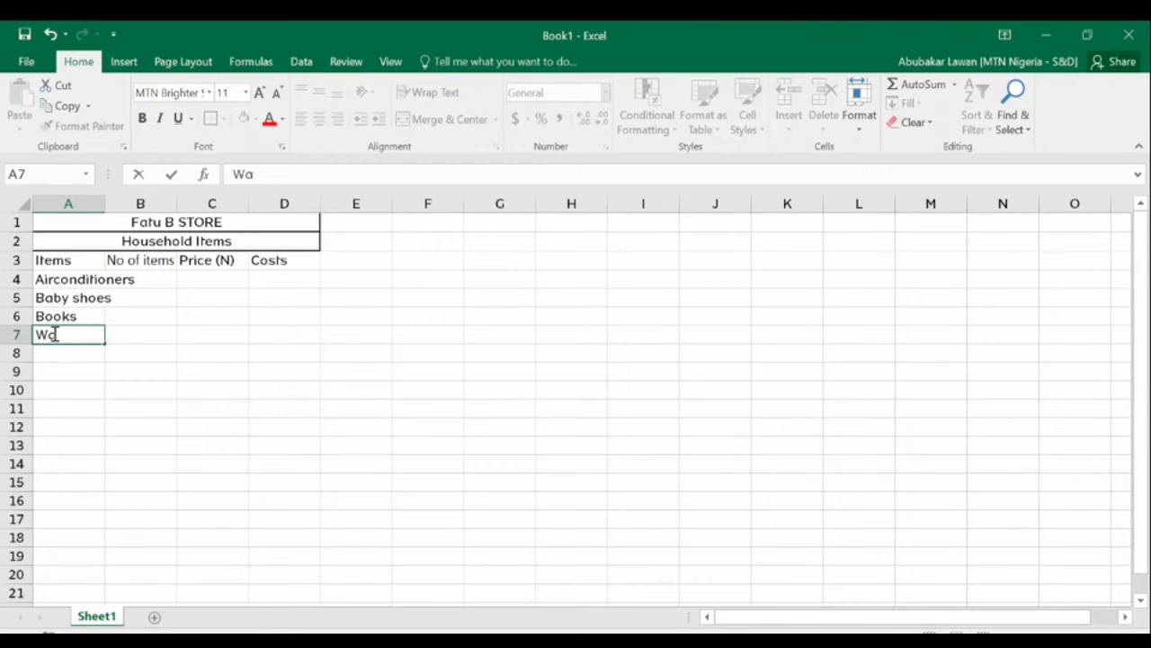
type("rdrope")
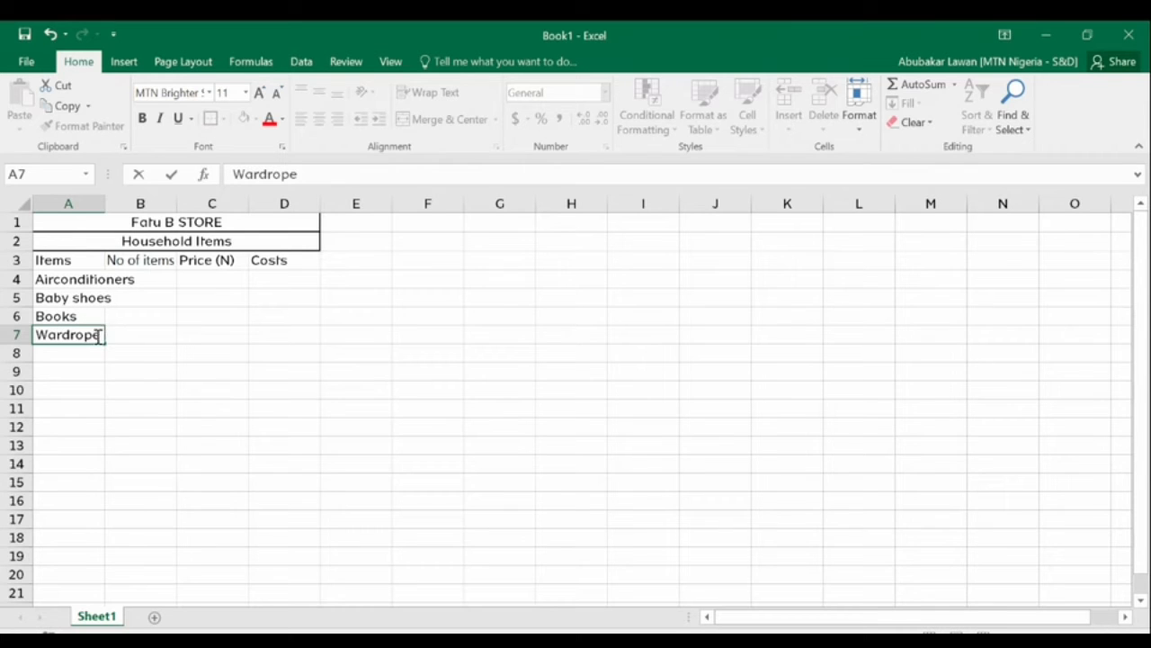
left_click_drag(97, 335, 18, 334)
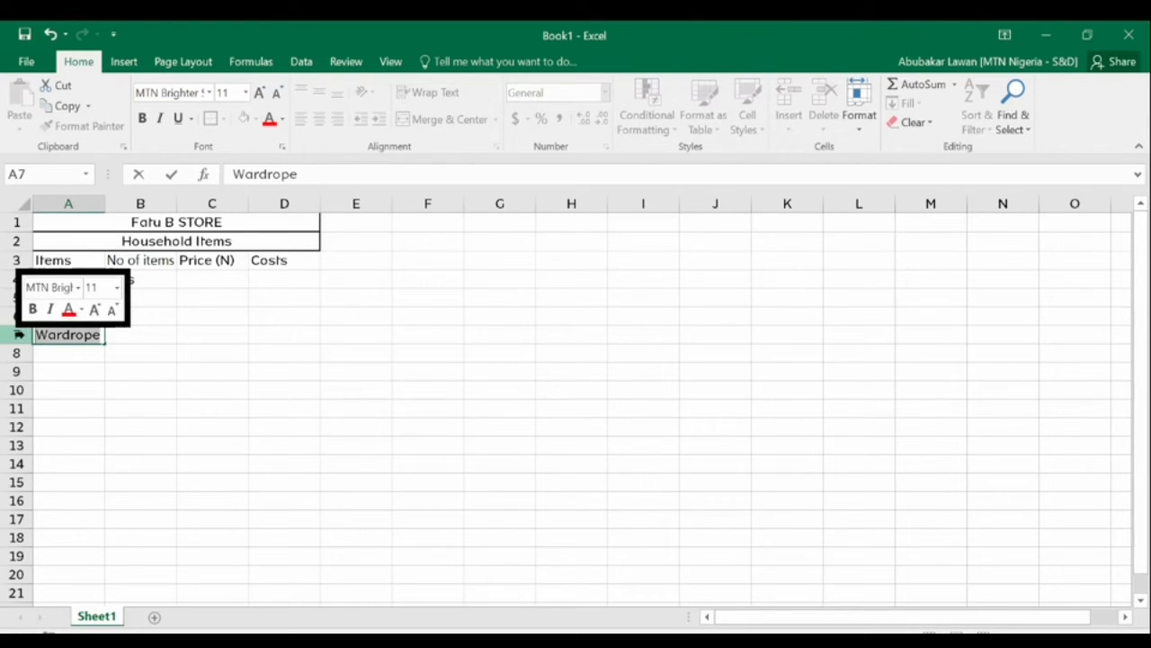
type("b")
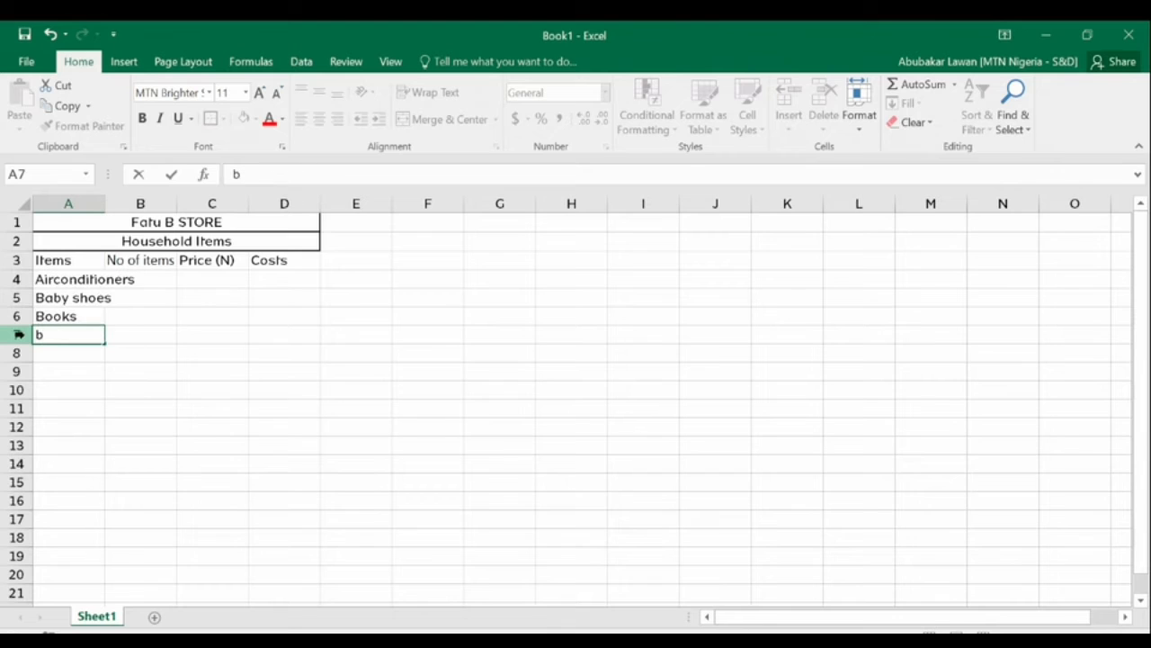
left_click_drag(41, 335, 14, 326)
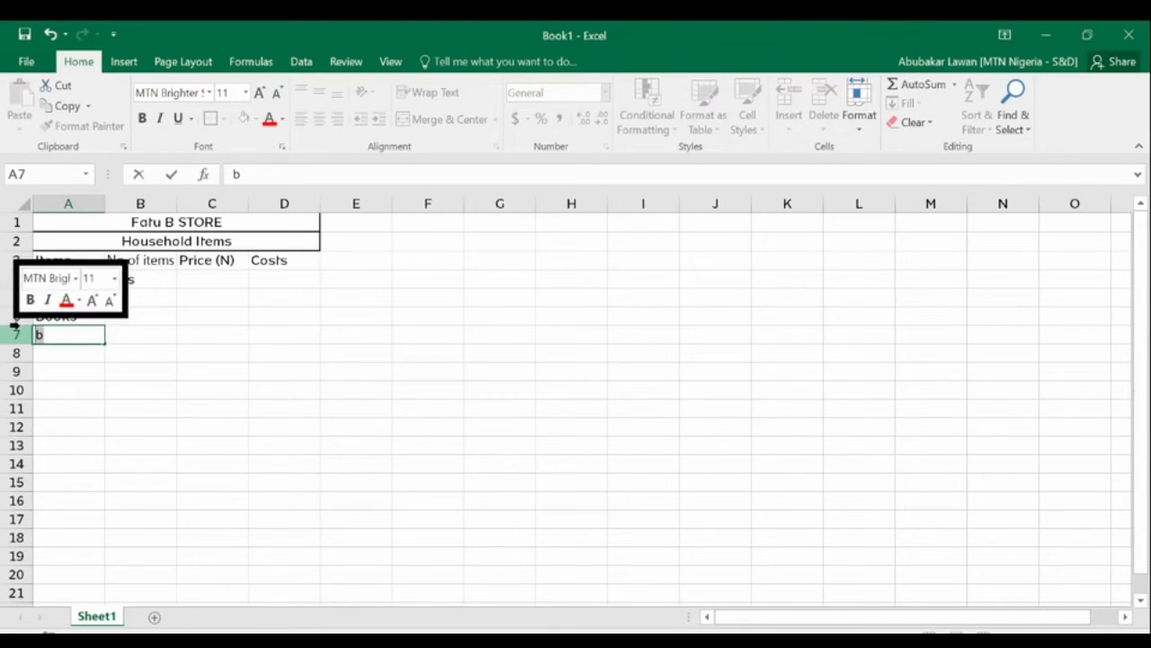
Enter "Baking dishes" in A7 as the item below Books
type("Bakin")
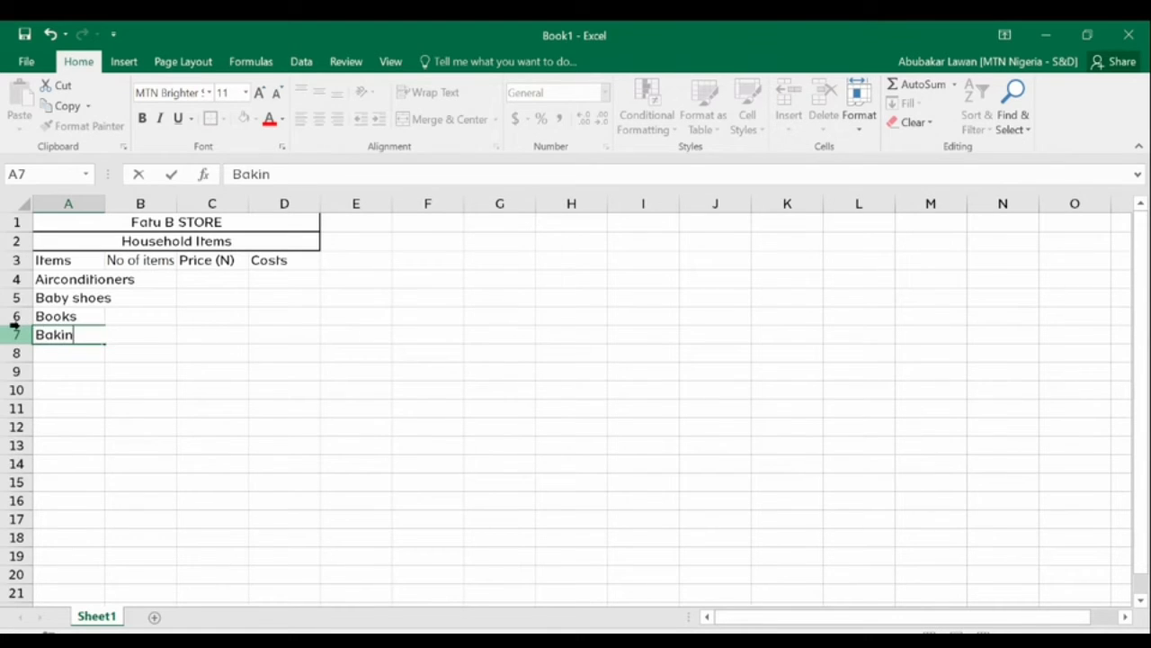
type("g dishe")
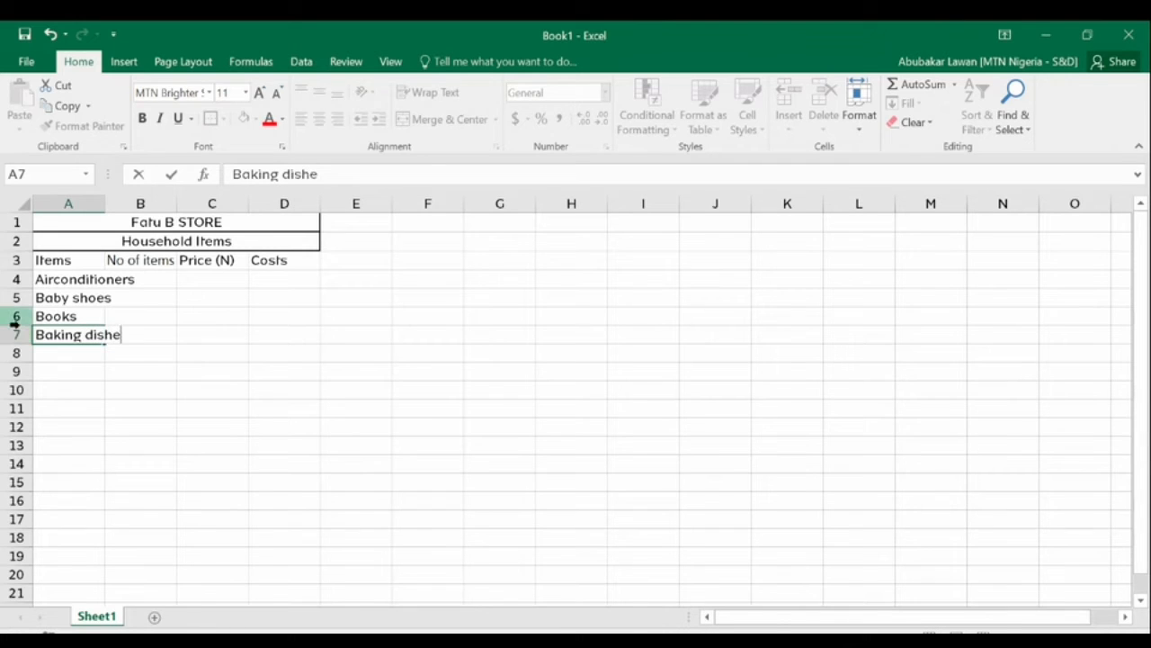
type("s")
left_click(268, 339)
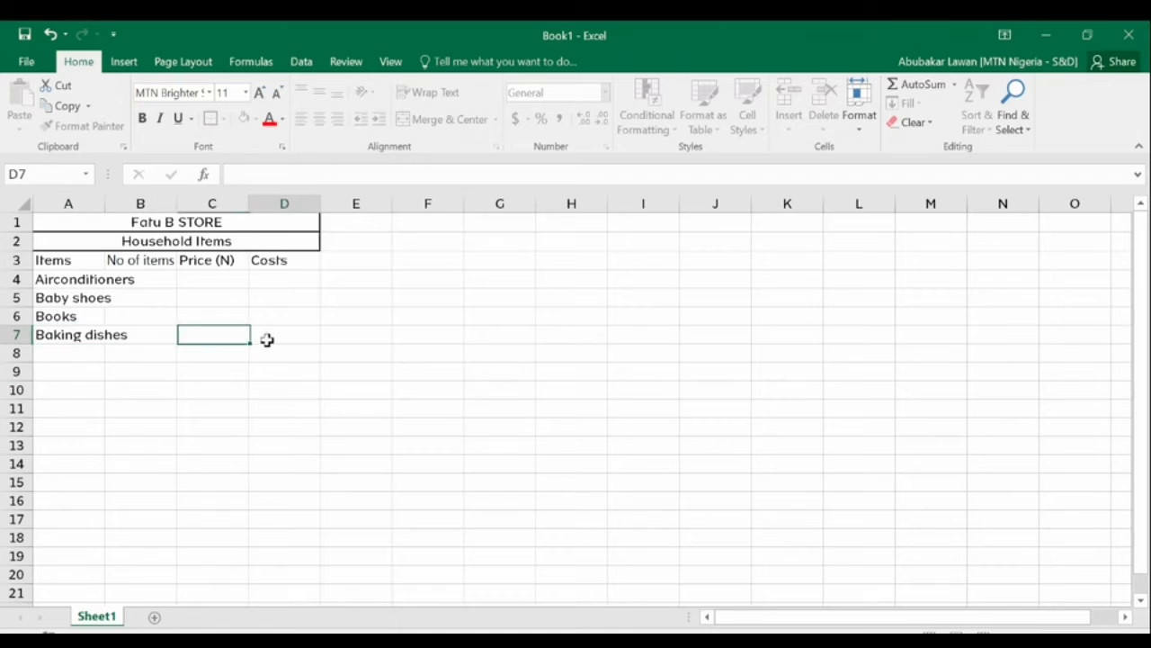
Fill the No of items column in B4:B7 with the quantities 10, 15, 20 and 25
left_click(132, 279)
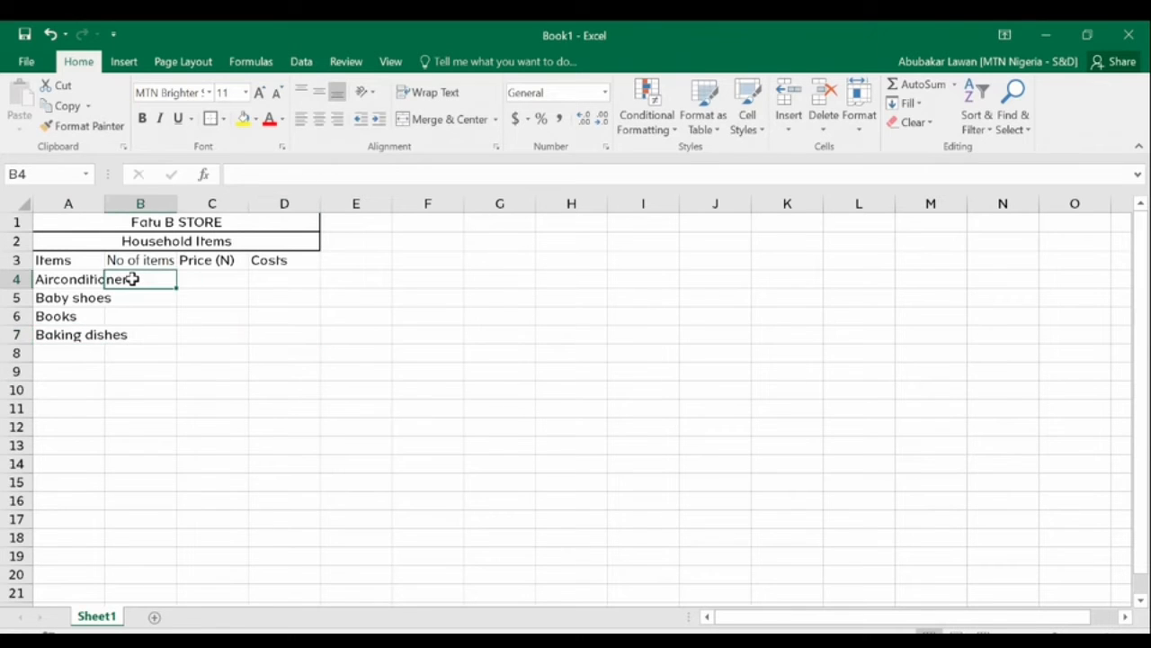
type("10")
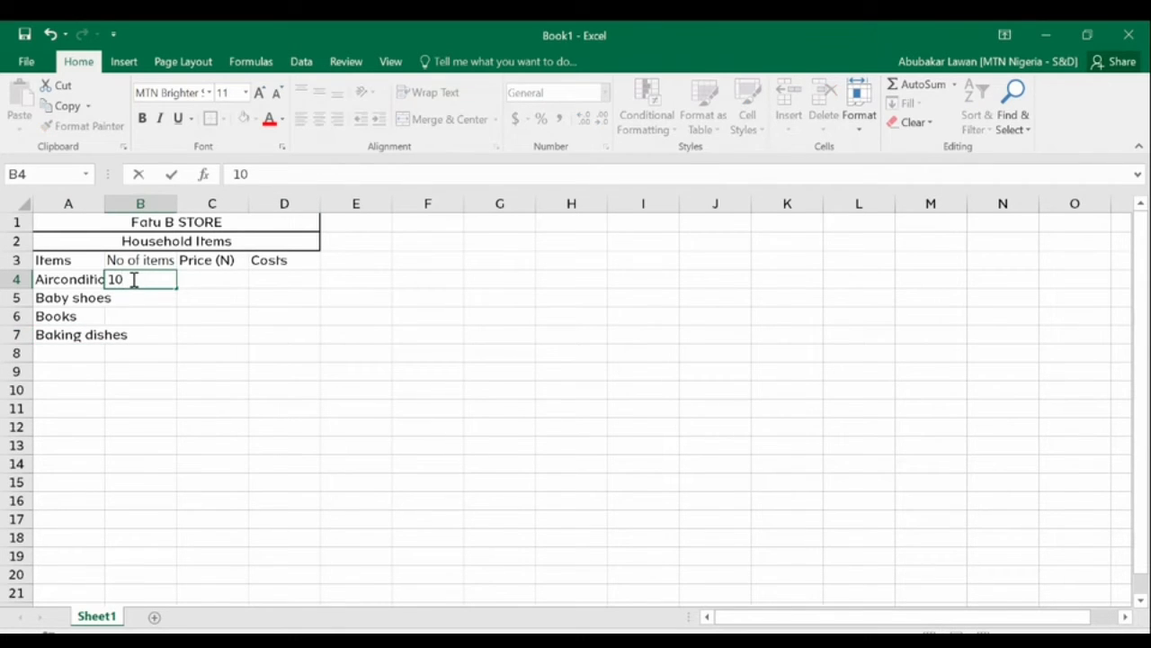
left_click(131, 297)
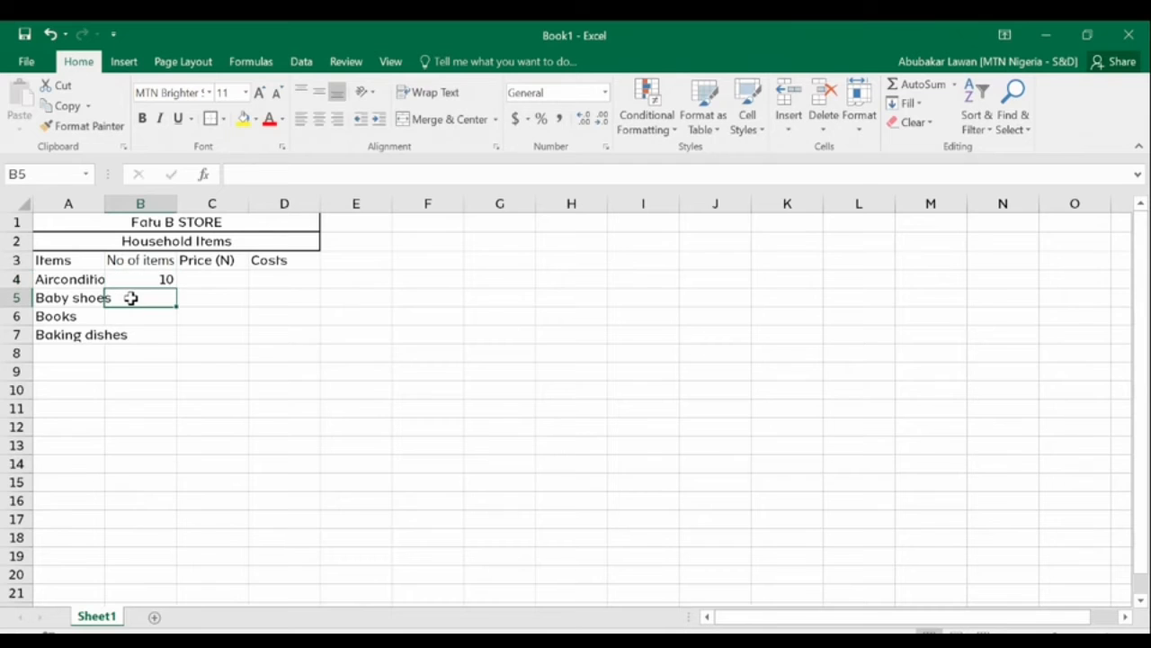
type("15")
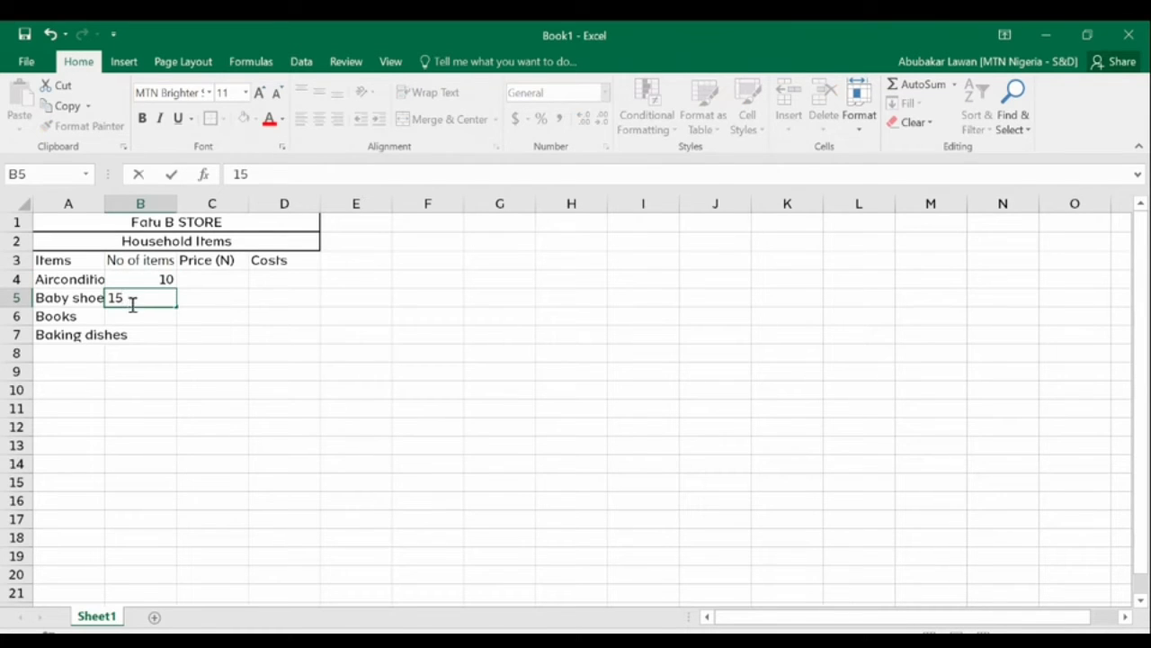
left_click(131, 317)
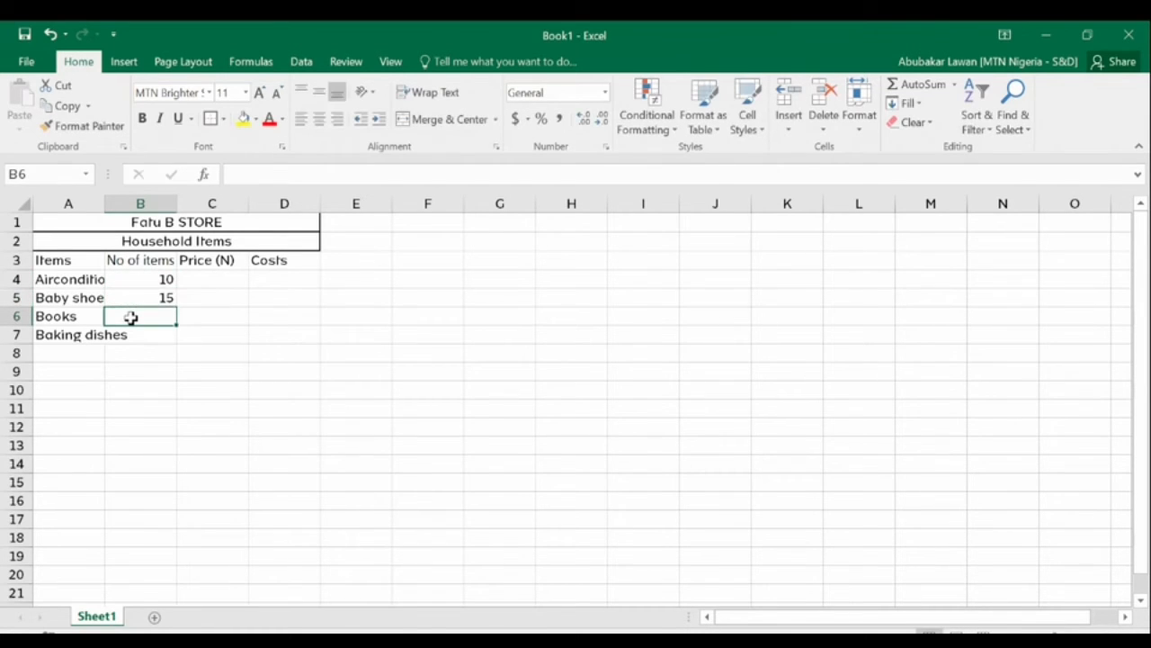
type("20")
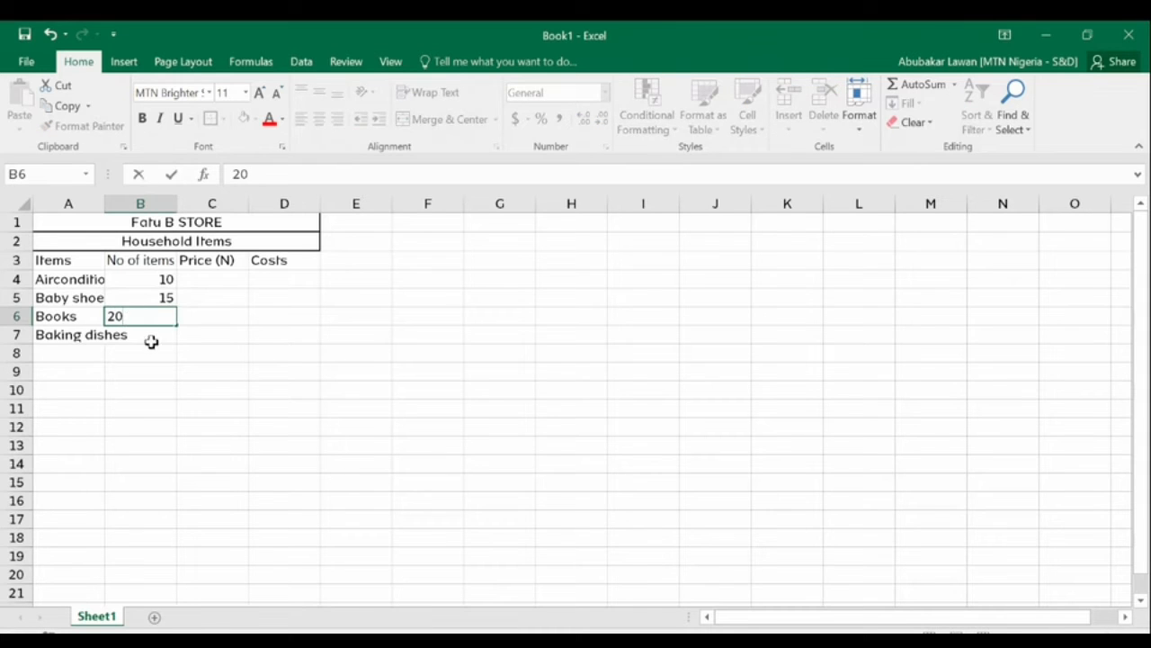
left_click(149, 336)
type("25")
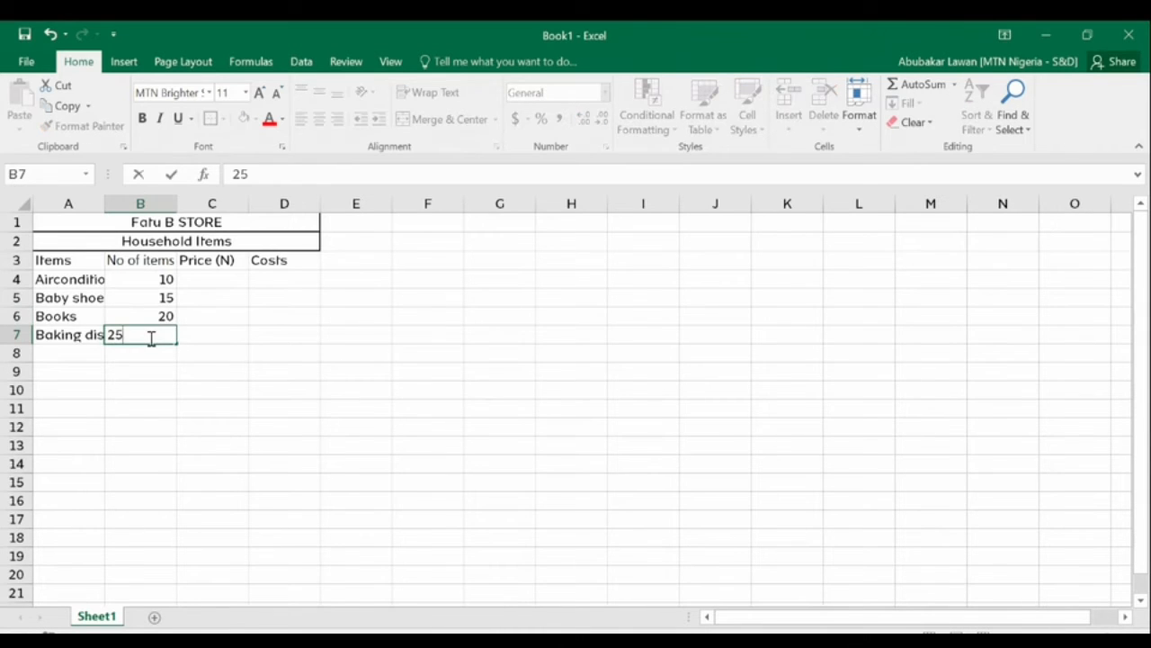
Add a row 8 entry with the item "Cabinets" in A8 and a quantity of 30 in B8
left_click(68, 355)
type("C")
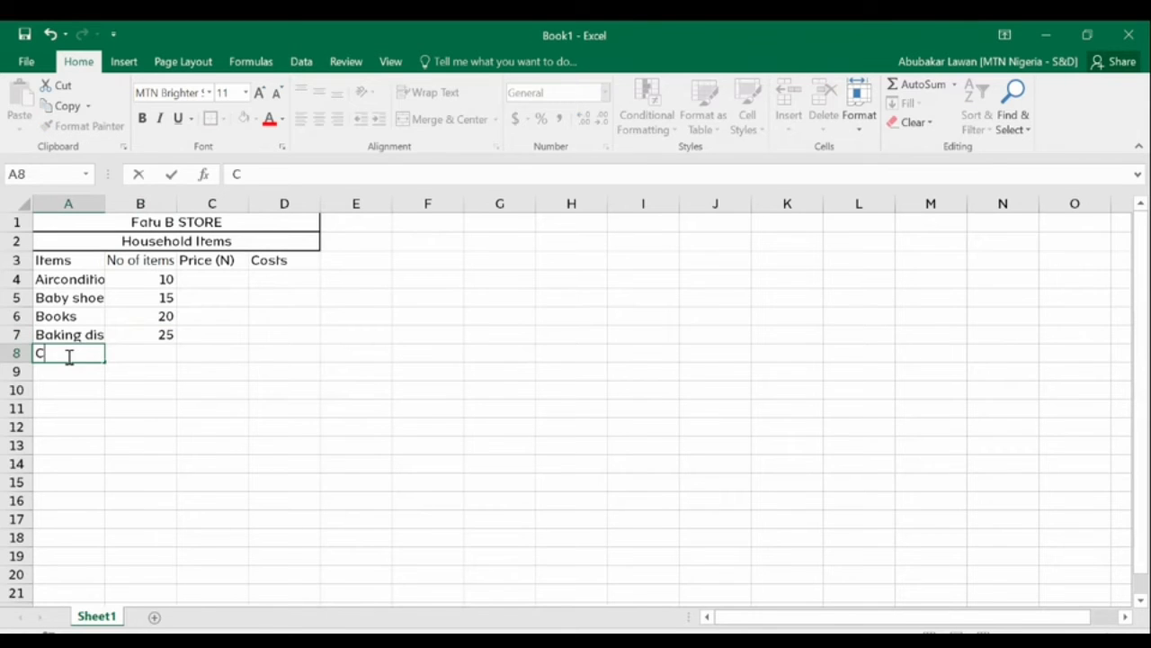
type("abinets")
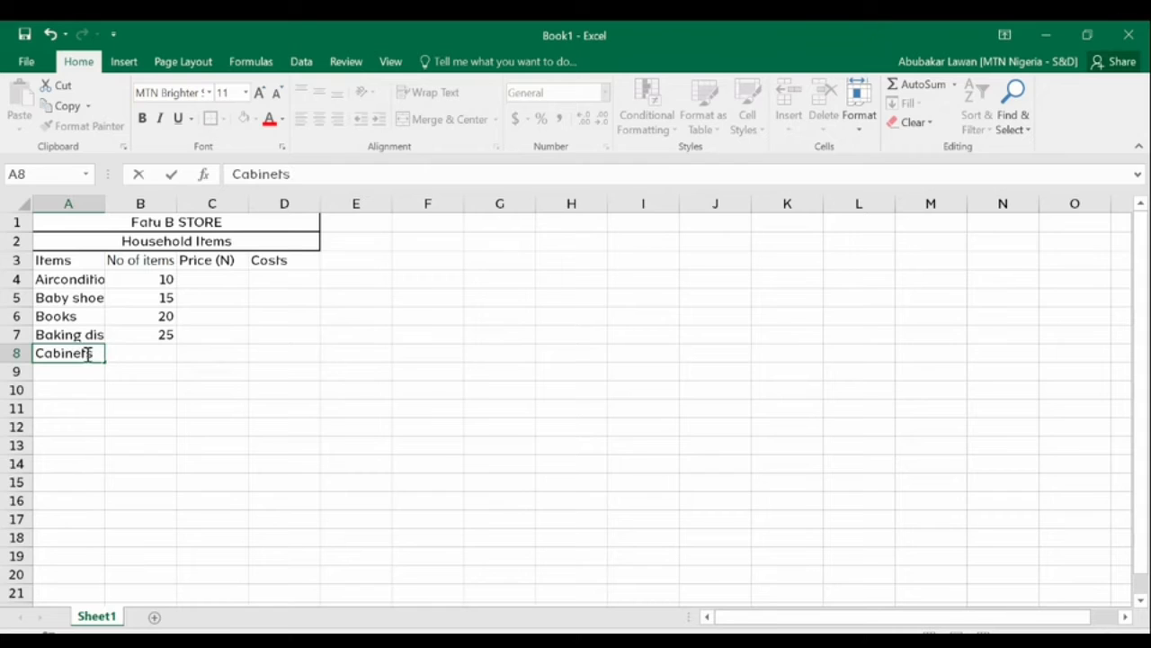
left_click(141, 352)
type("3")
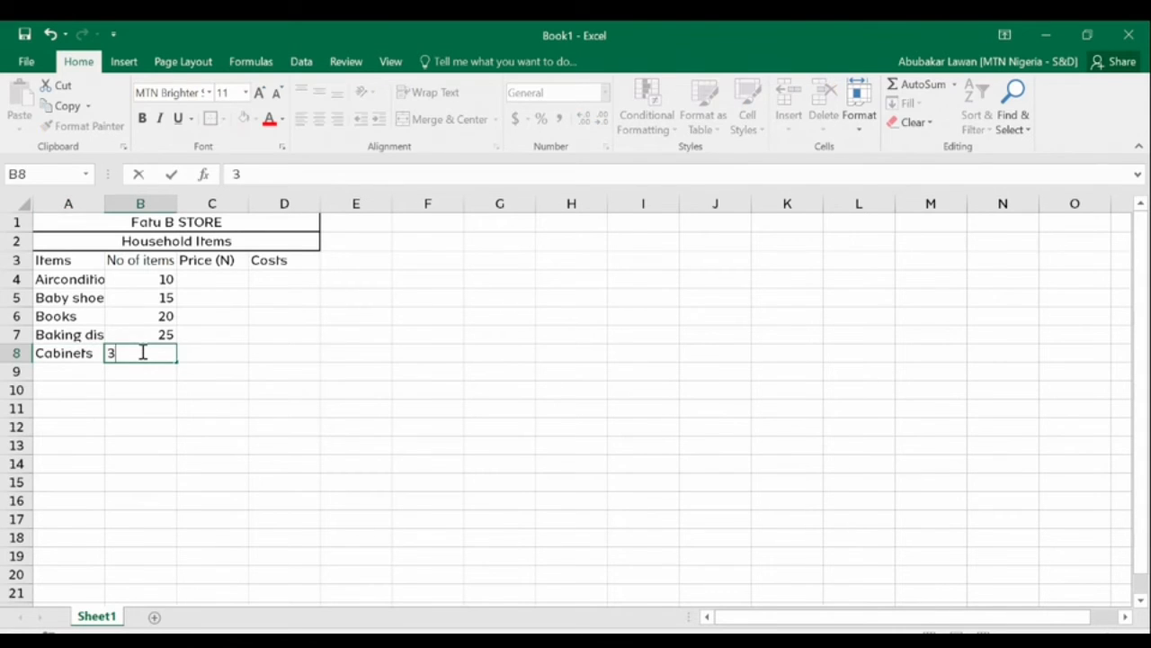
type("0")
Fill the Price (N) column in C4:C8 with 500, 400, 300, 200 and 1000
left_click(222, 281)
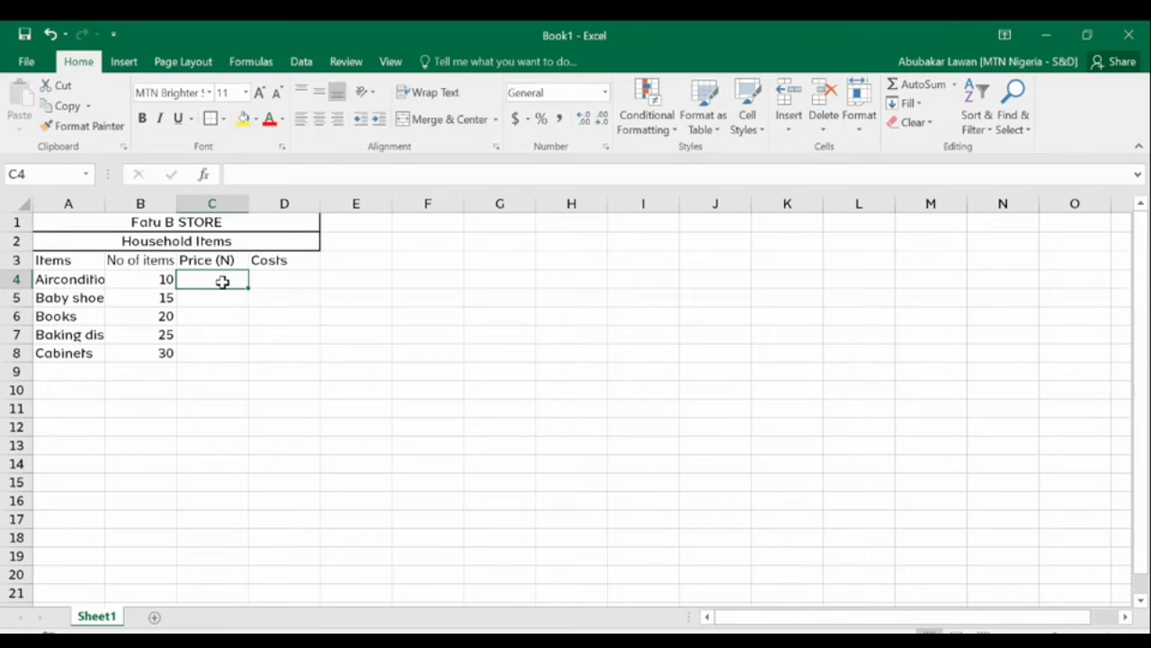
type("500")
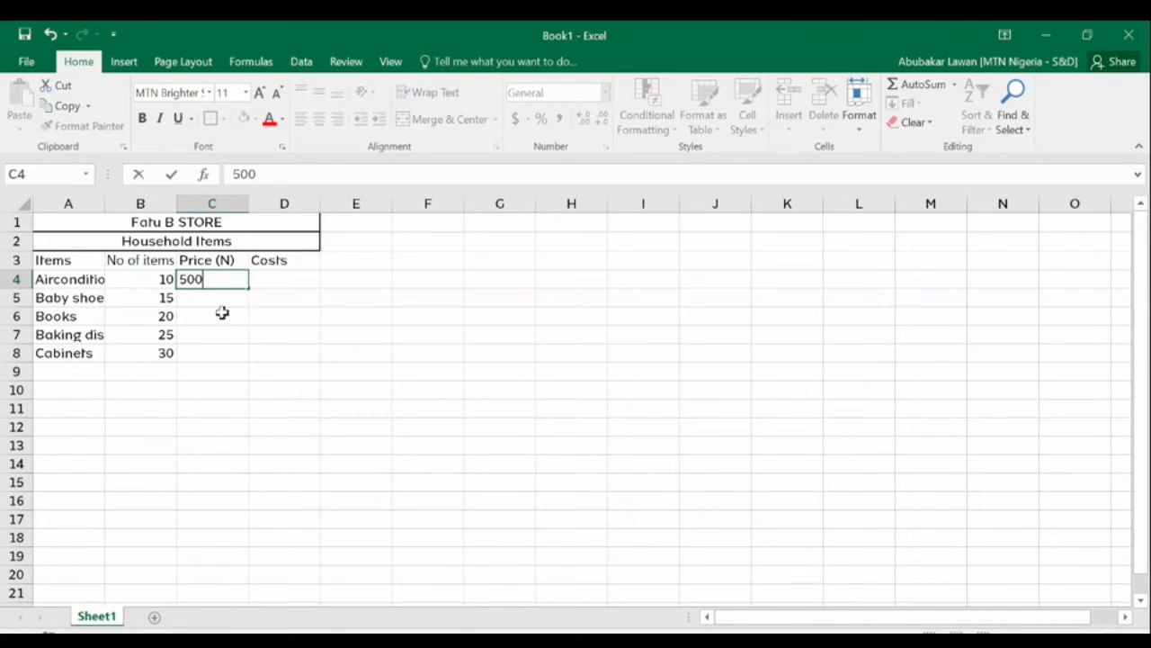
left_click(222, 313)
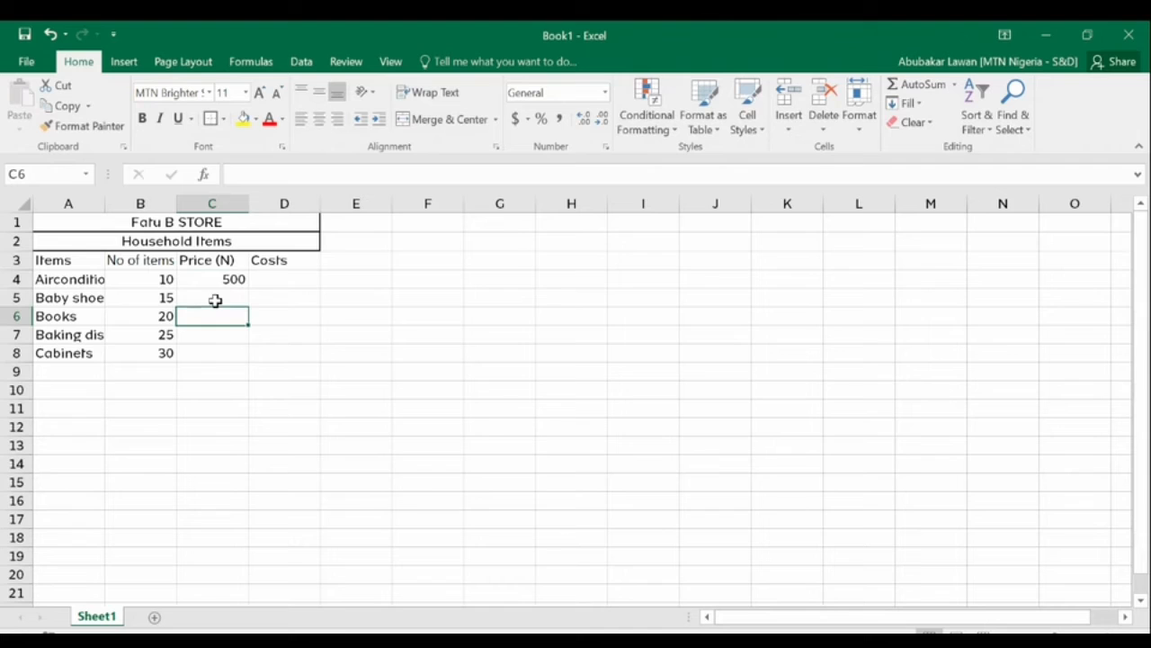
left_click(216, 300)
type("400")
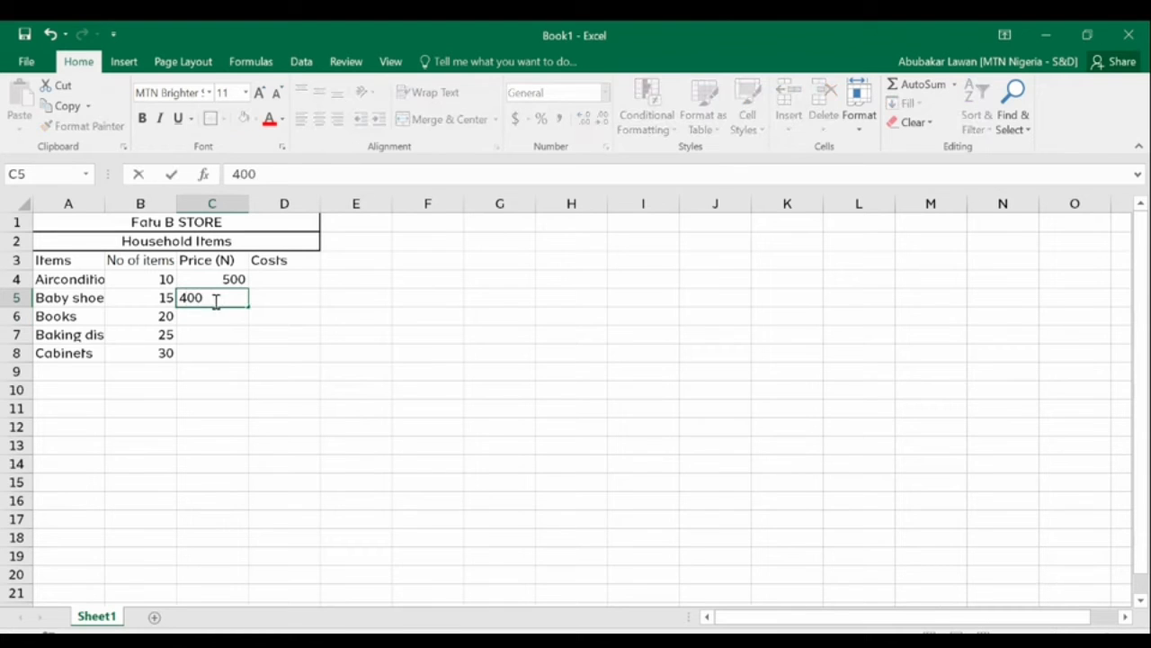
left_click(206, 316)
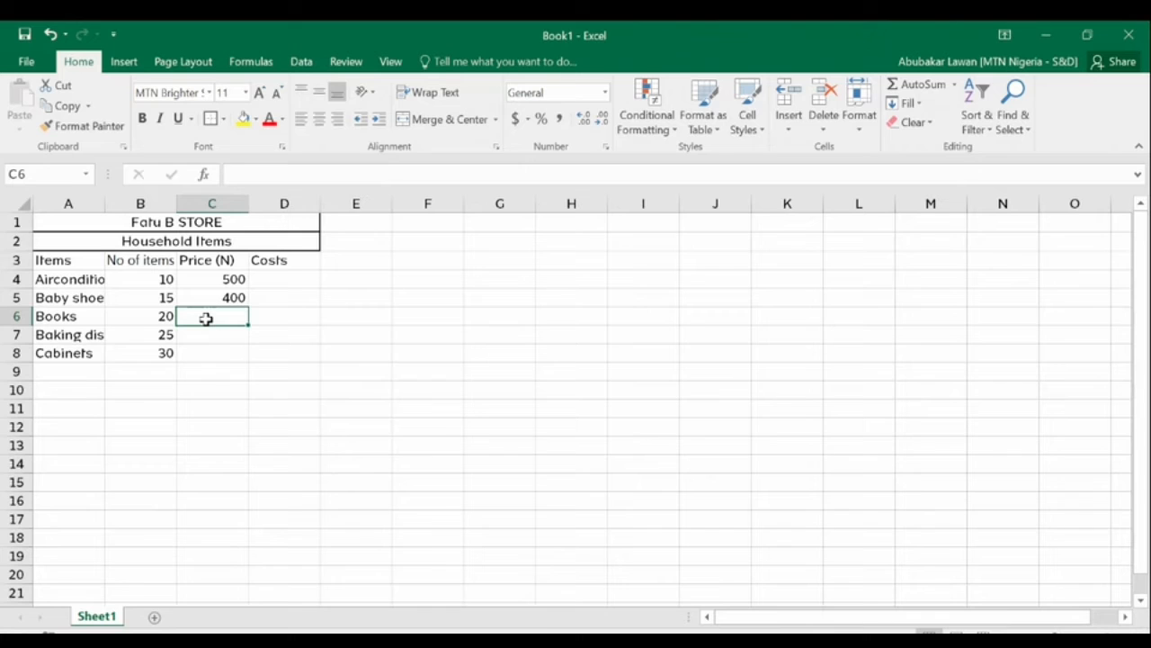
type("3")
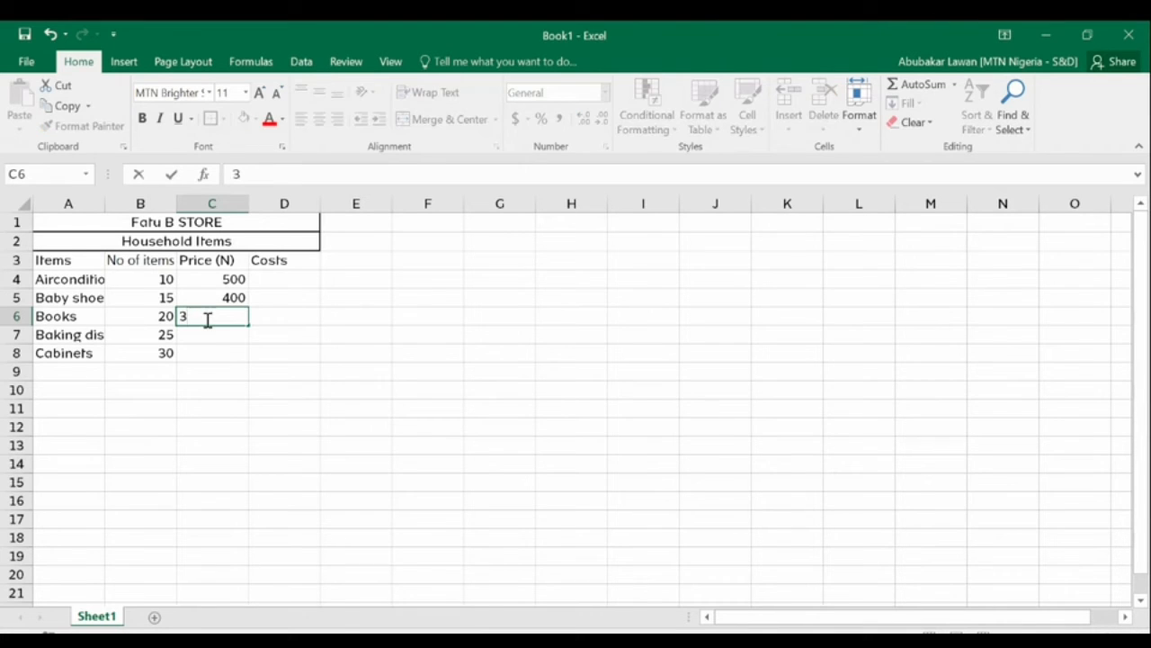
type("00")
left_click(206, 335)
type("200")
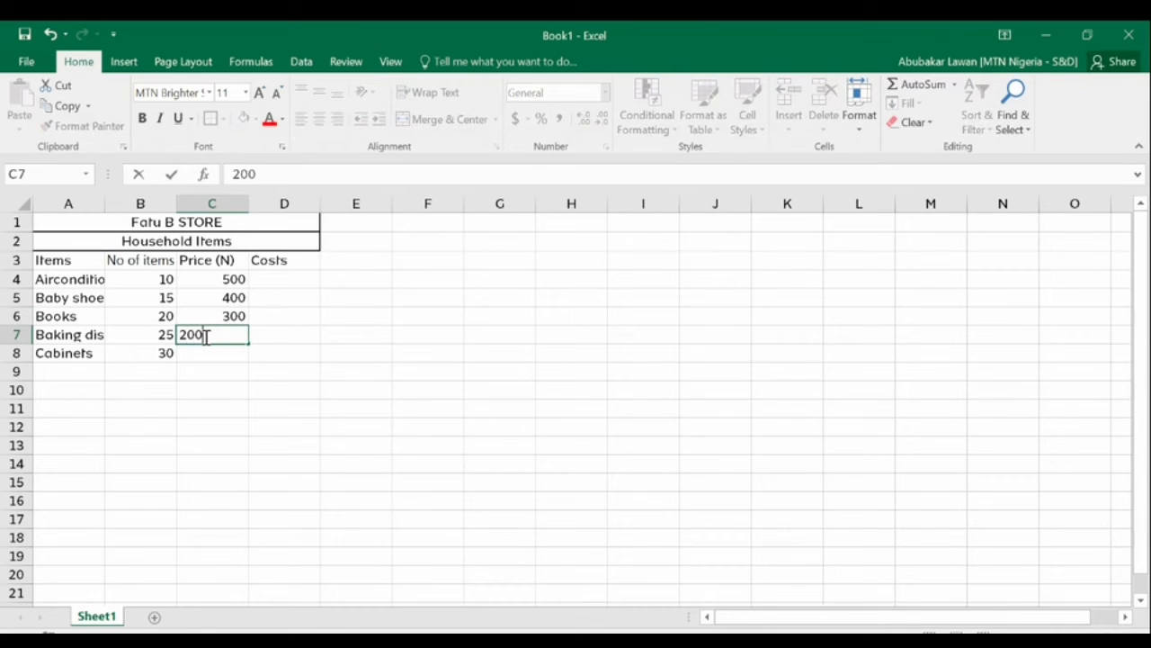
left_click(215, 356)
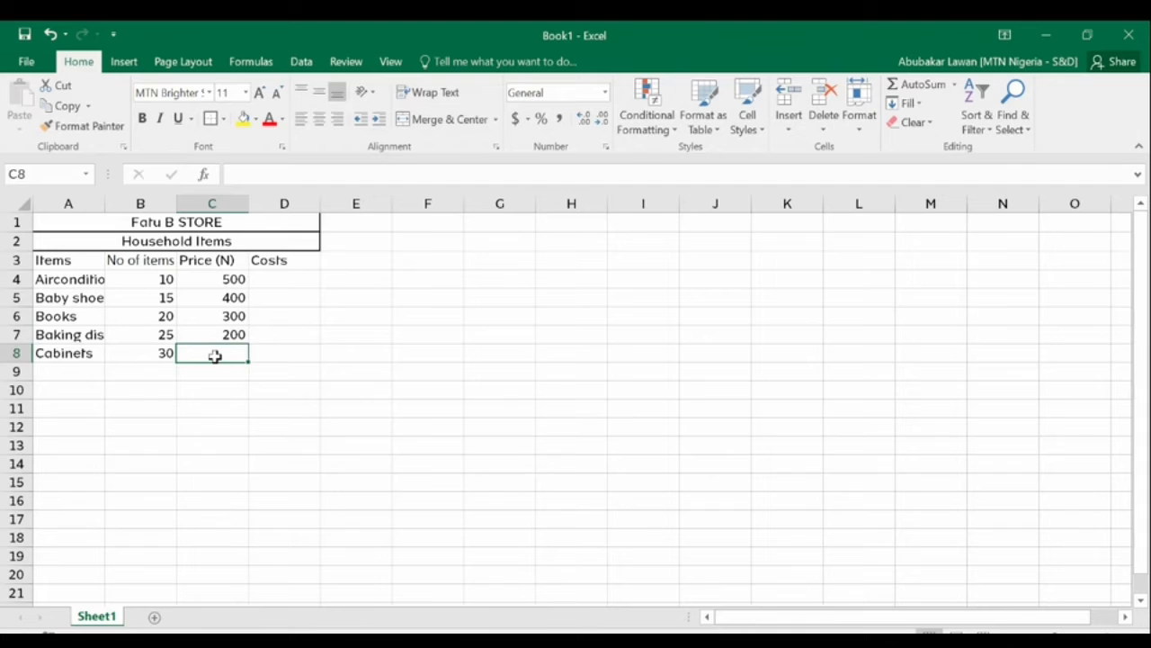
type("1000")
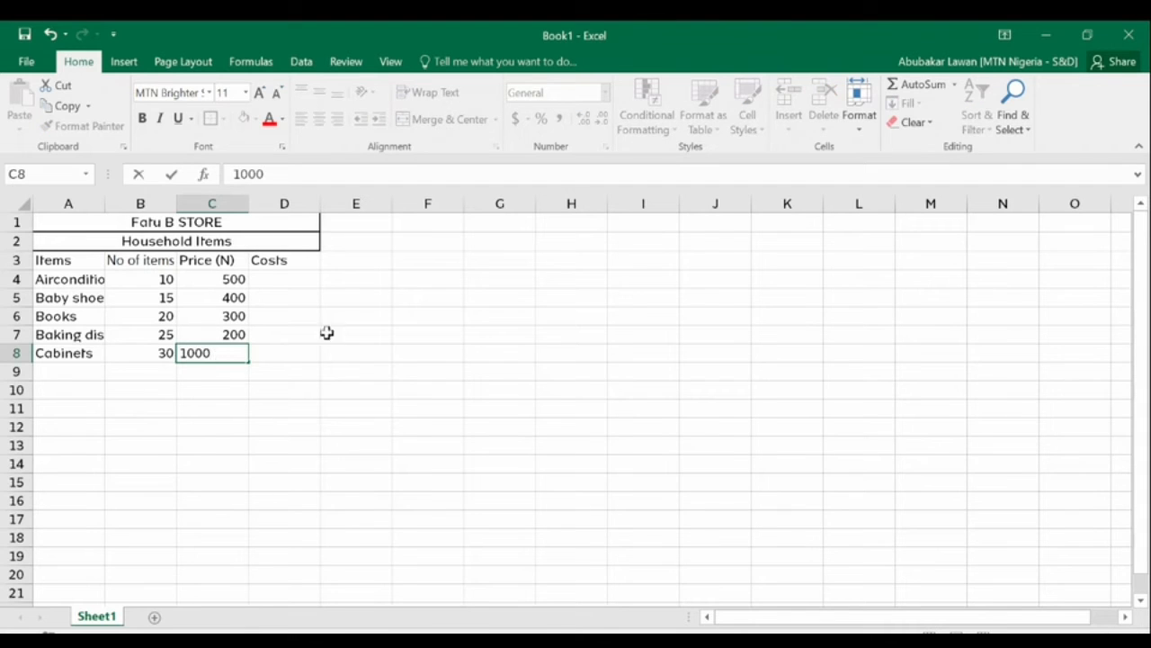
left_click(460, 340)
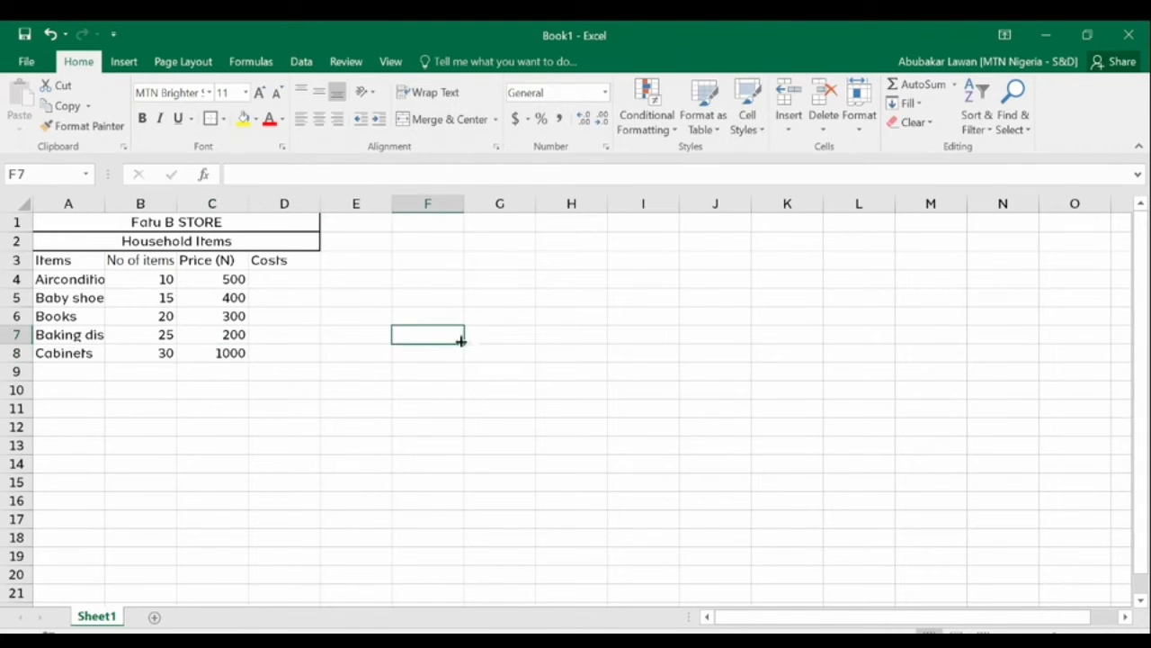
Extend the price column heading in C3 so it reads "Price (N)/item"
left_click(270, 282)
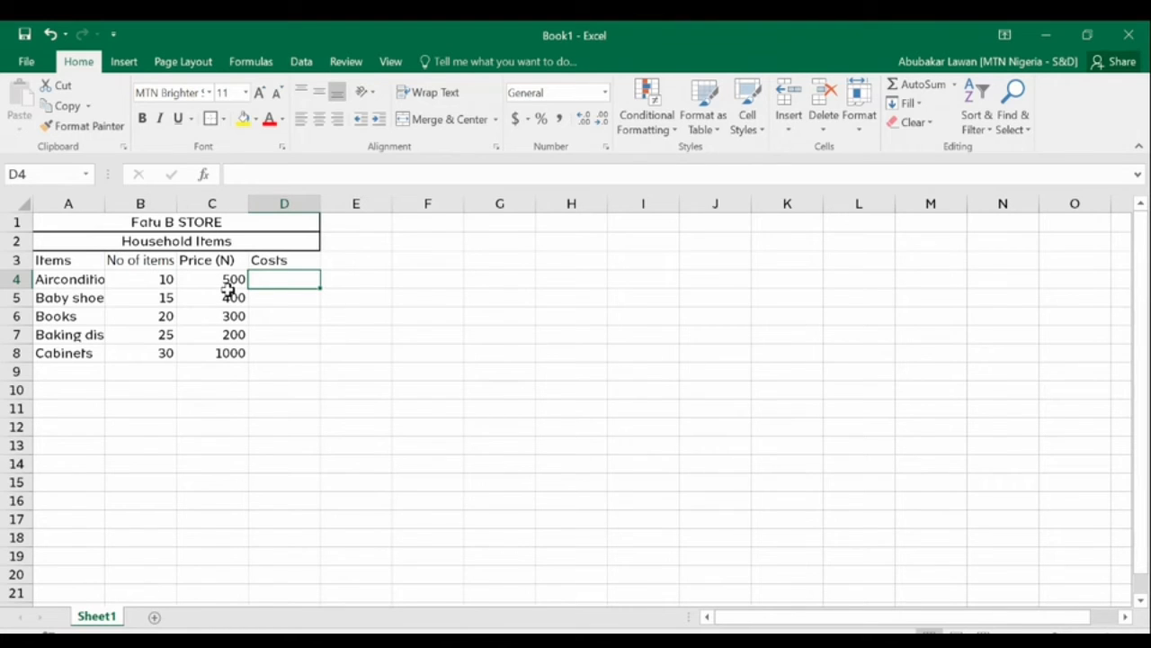
left_click(216, 259)
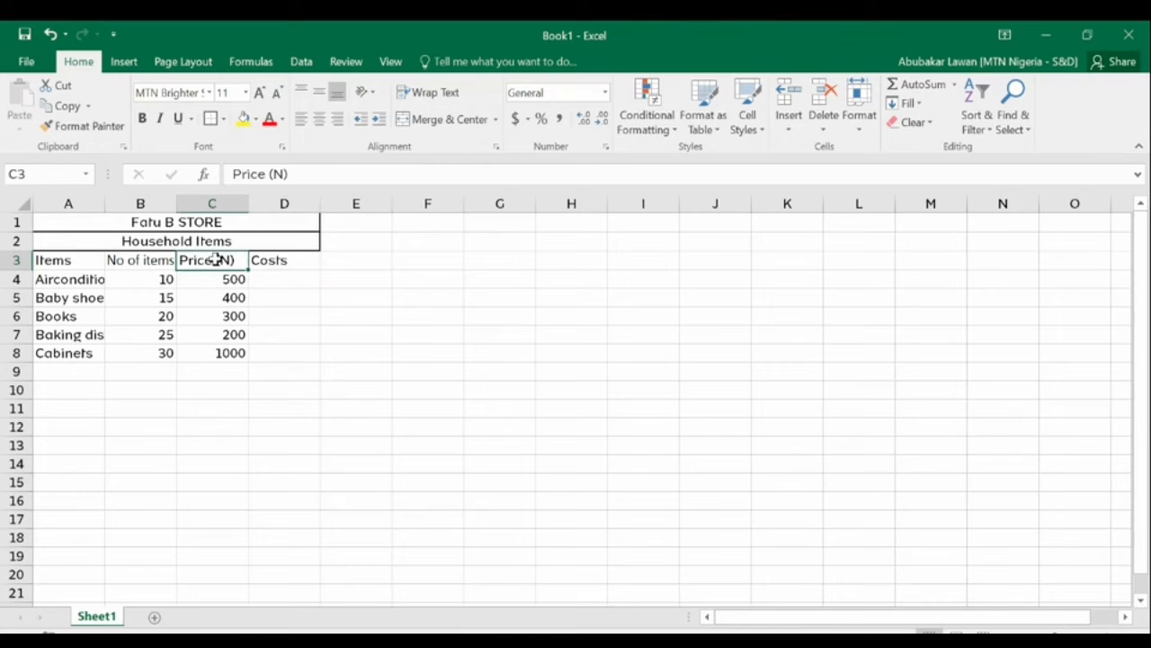
left_click(294, 176)
type("/")
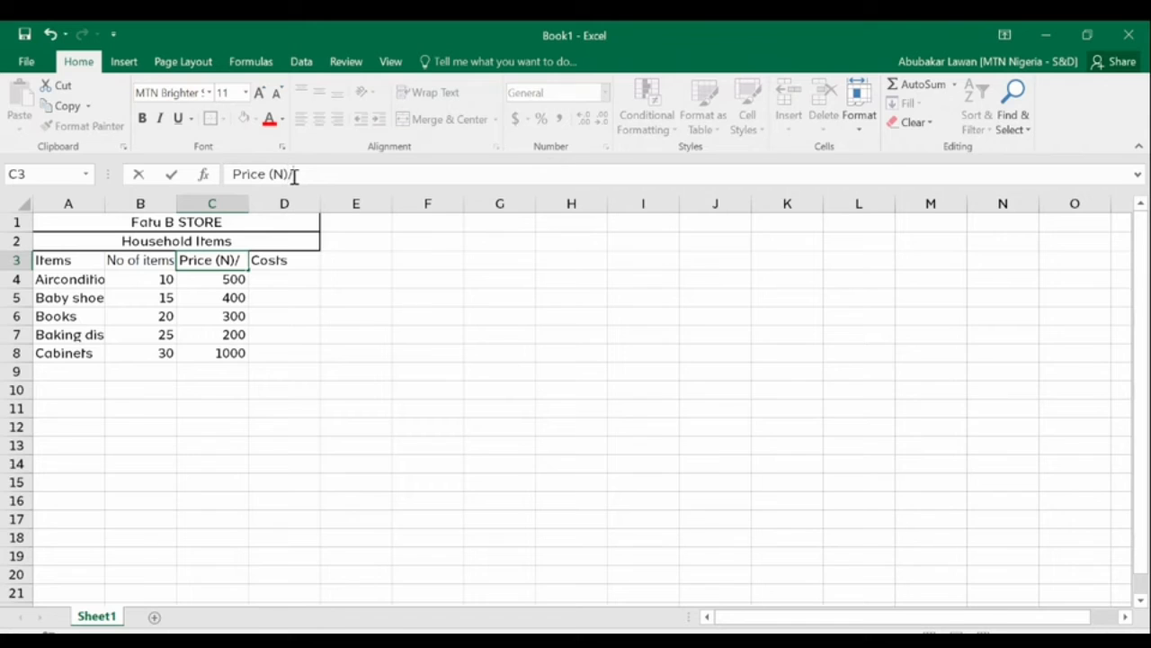
type("item")
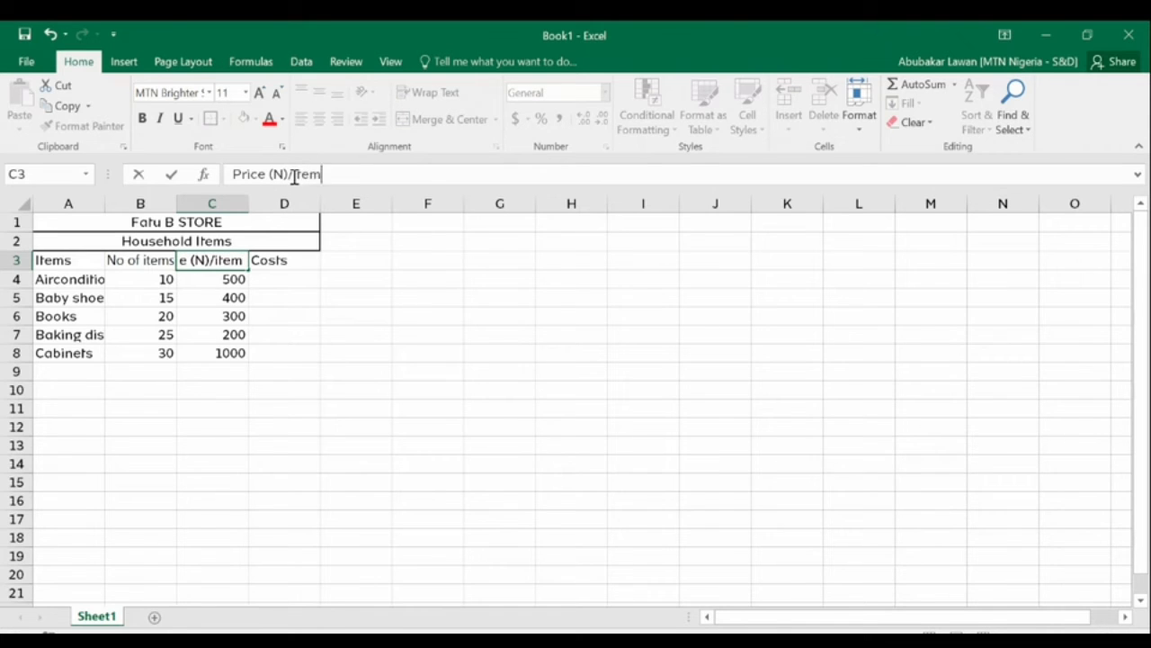
Calculate the Aircondition cost in D4 with the formula =B4*C4 and fill it down through D8
left_click(272, 283)
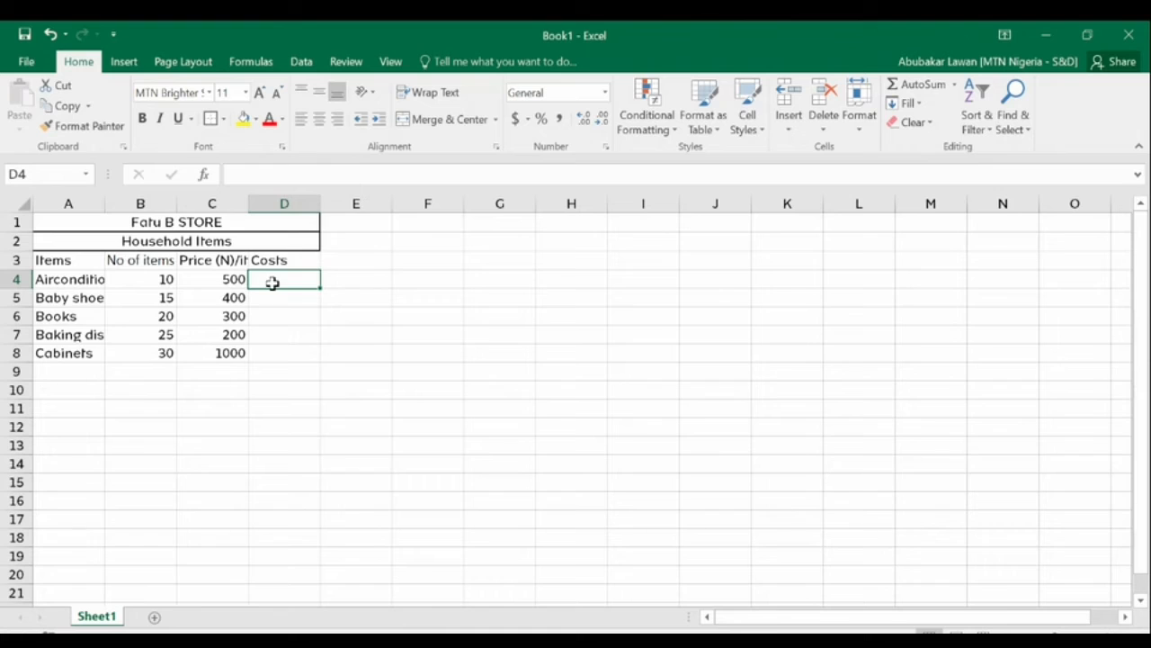
left_click(157, 280)
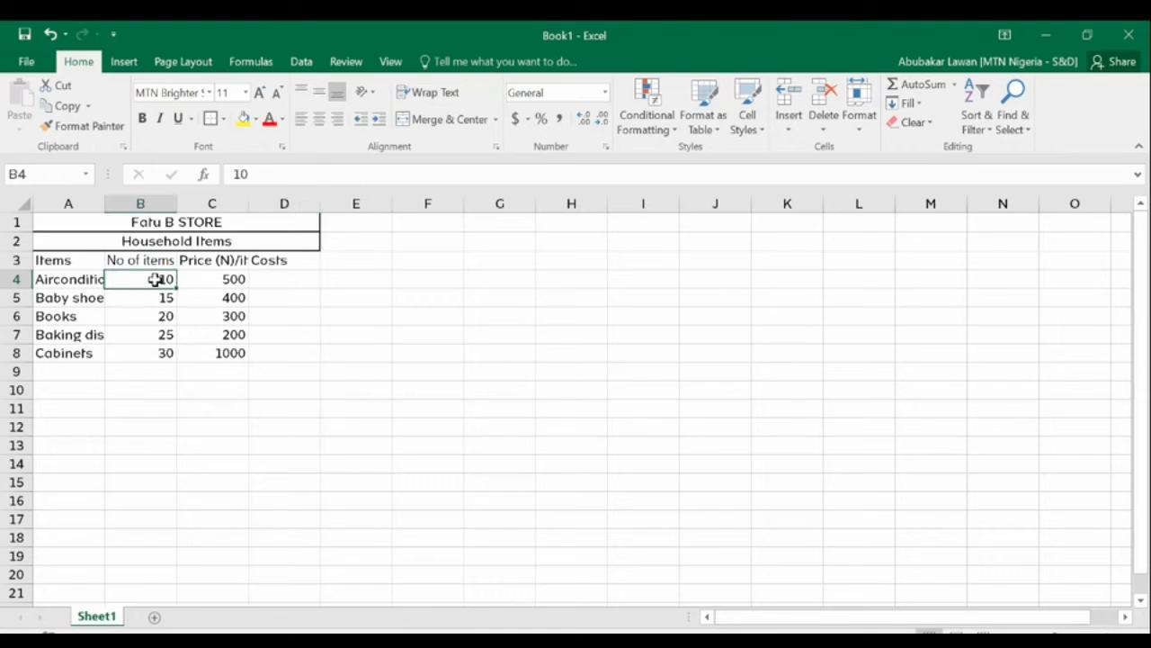
left_click(220, 281)
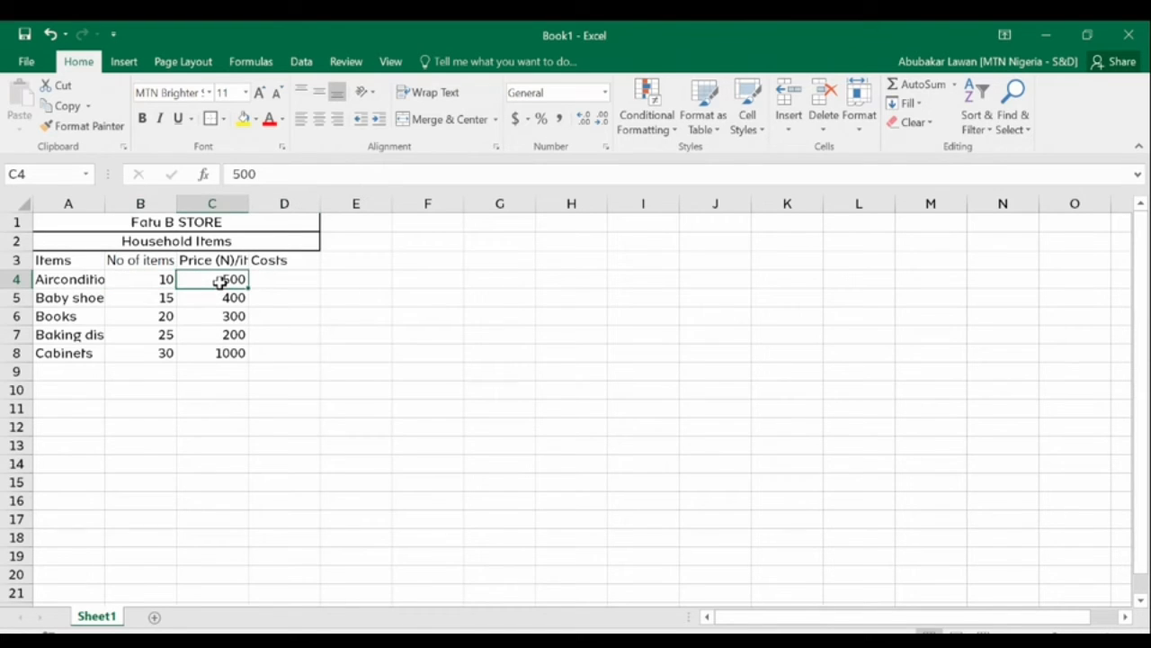
left_click(290, 282)
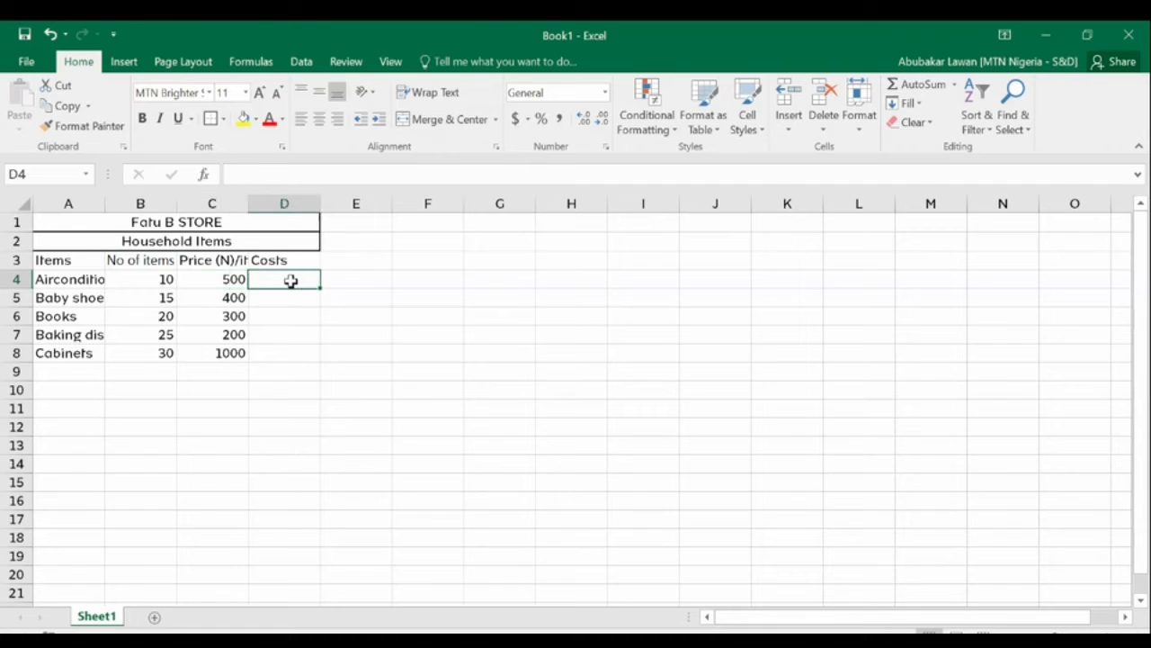
type("=")
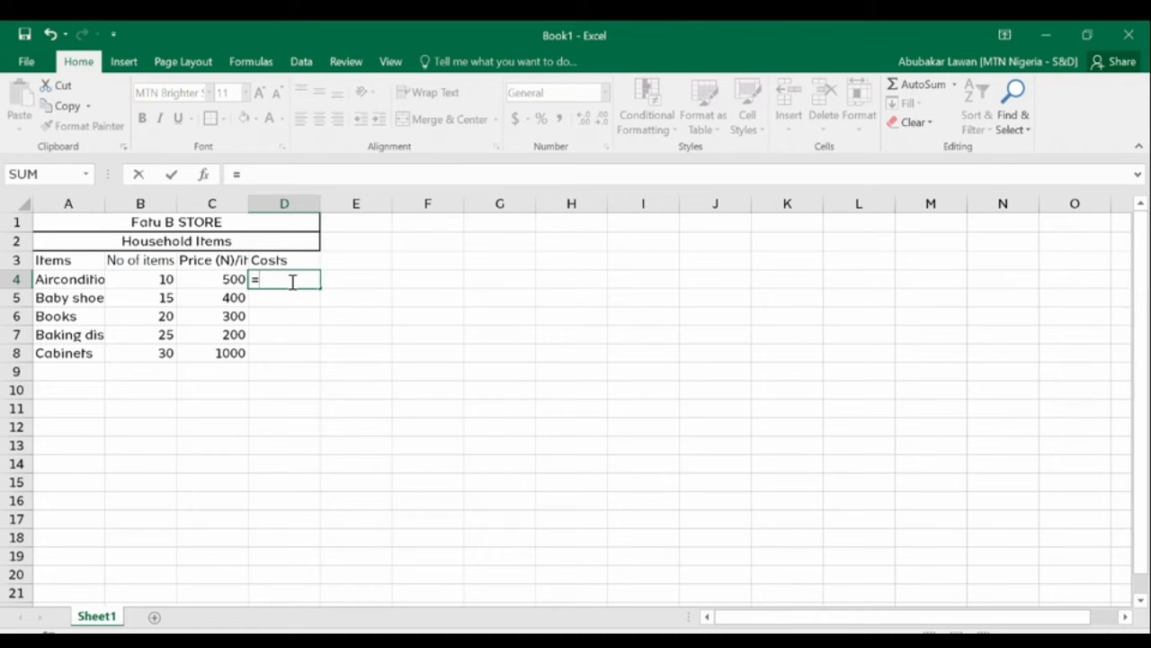
left_click(156, 279)
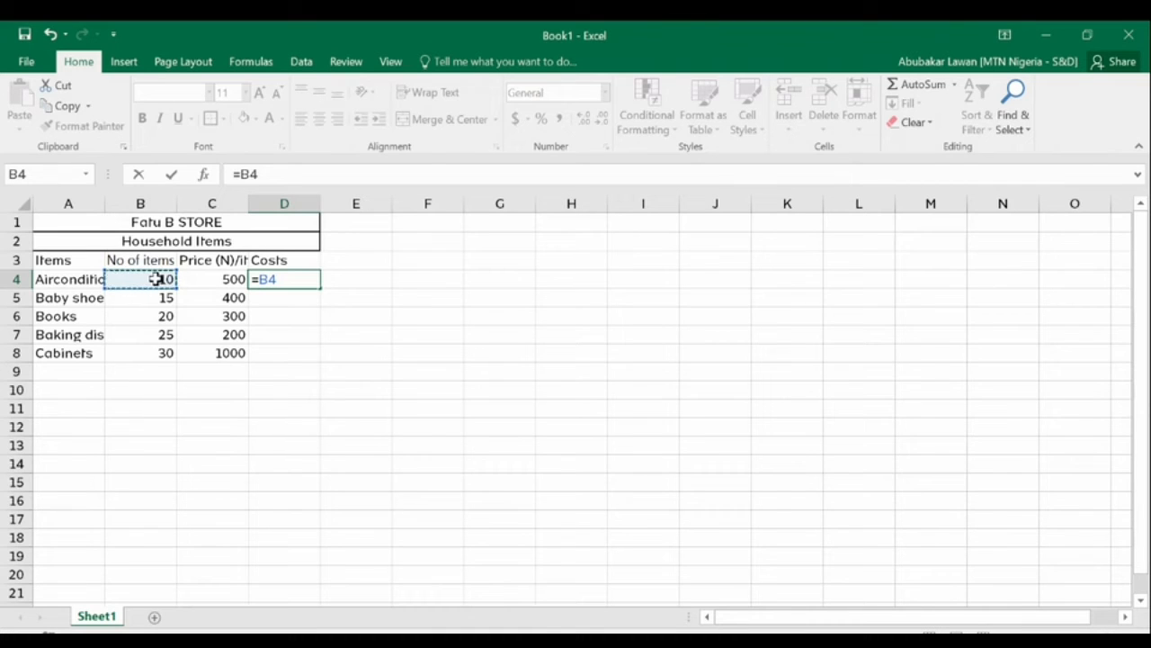
type("*")
left_click(207, 283)
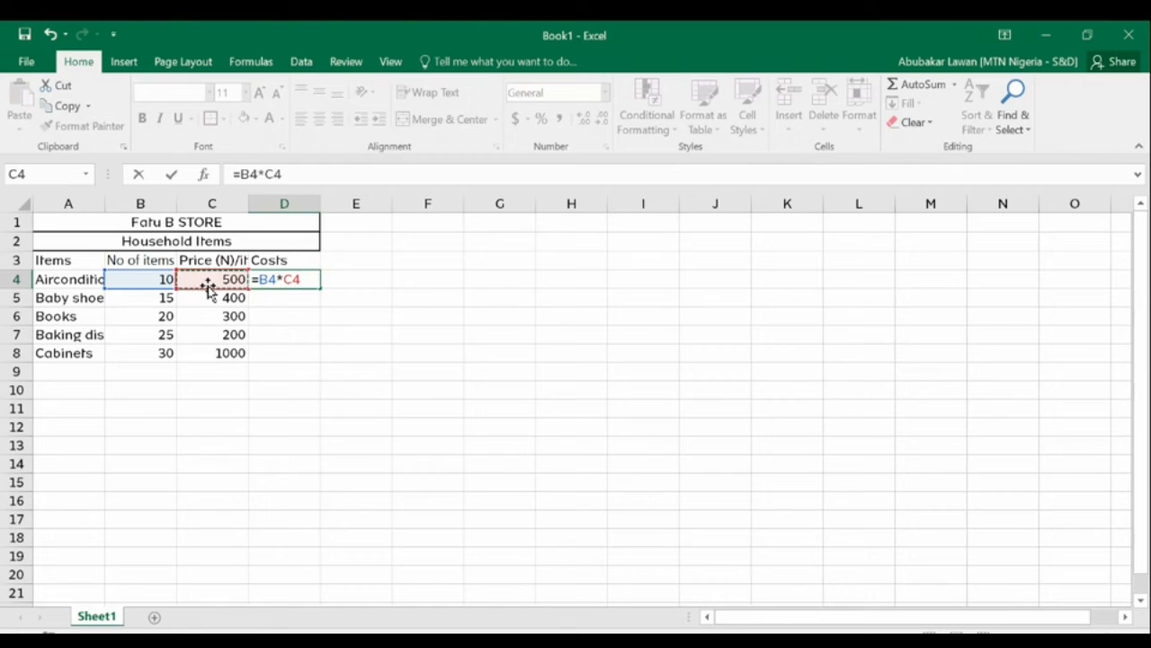
key("Return")
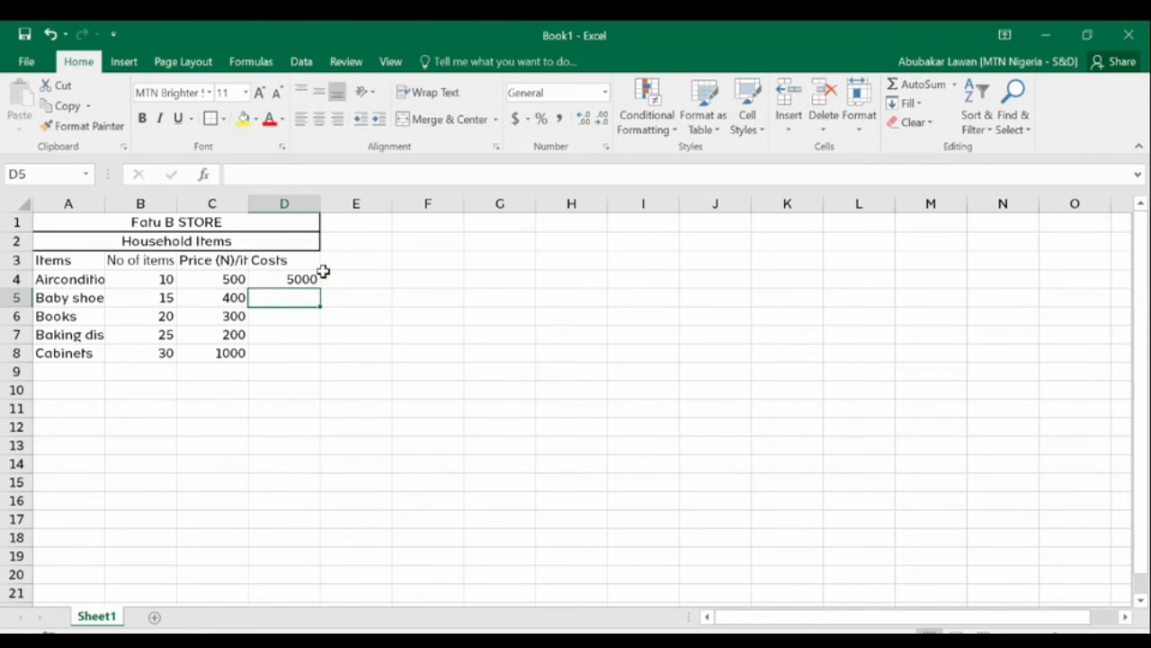
left_click(288, 282)
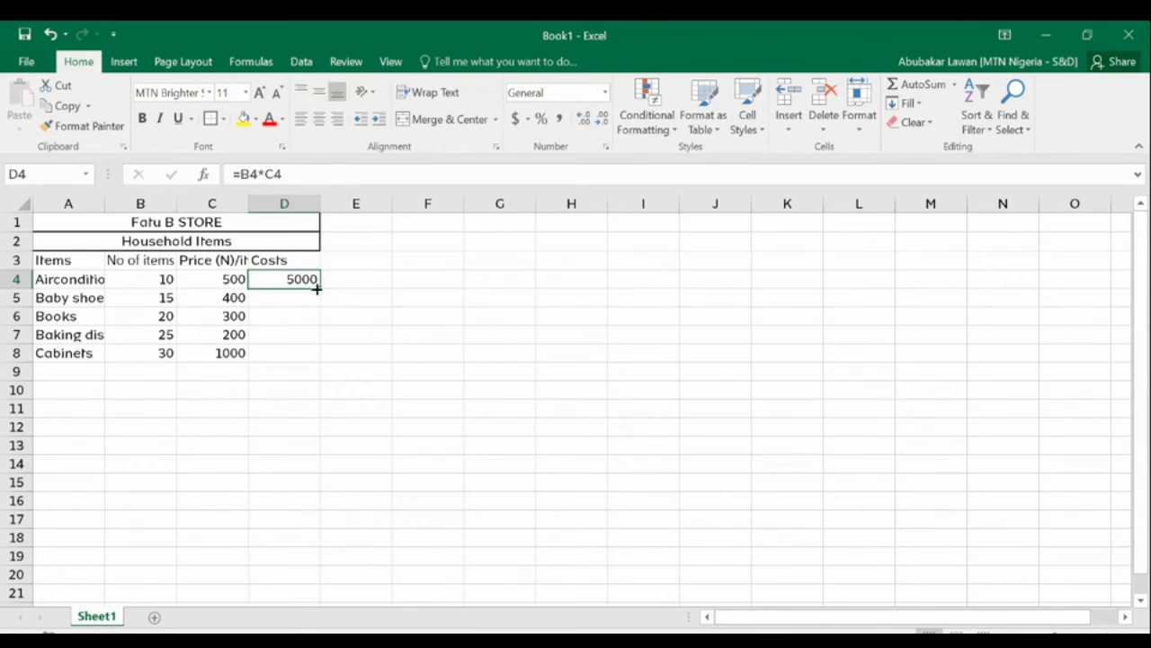
left_click_drag(318, 285, 323, 359)
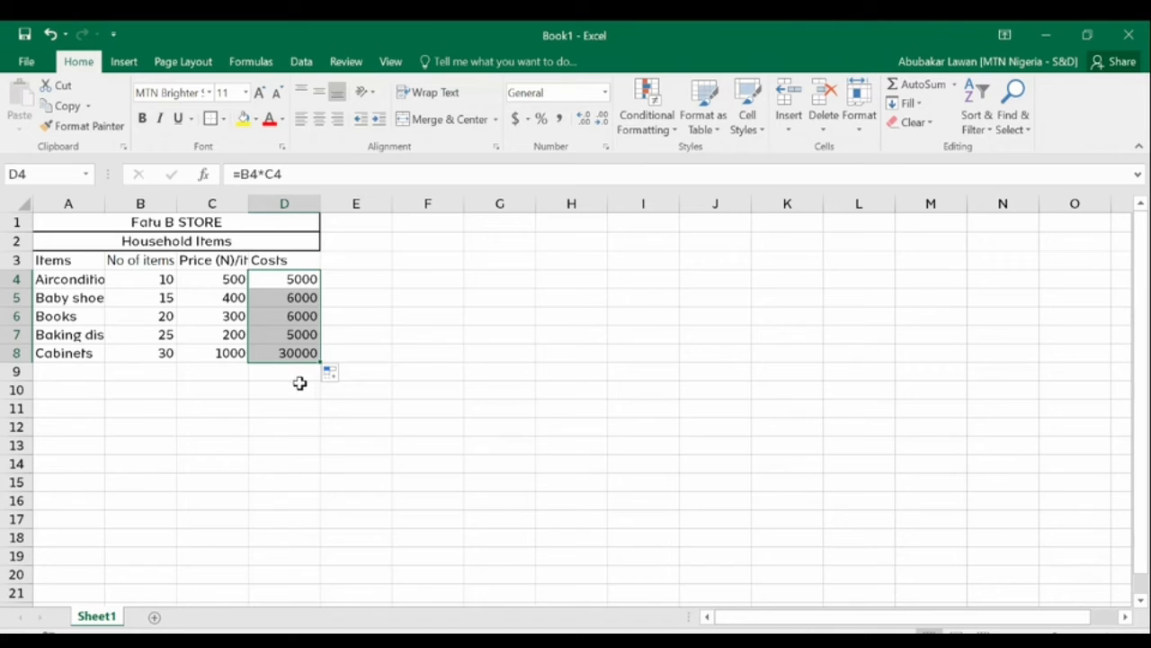
Sum the Costs column in D9 and the number of items column in B9 with AutoSum
left_click(288, 374)
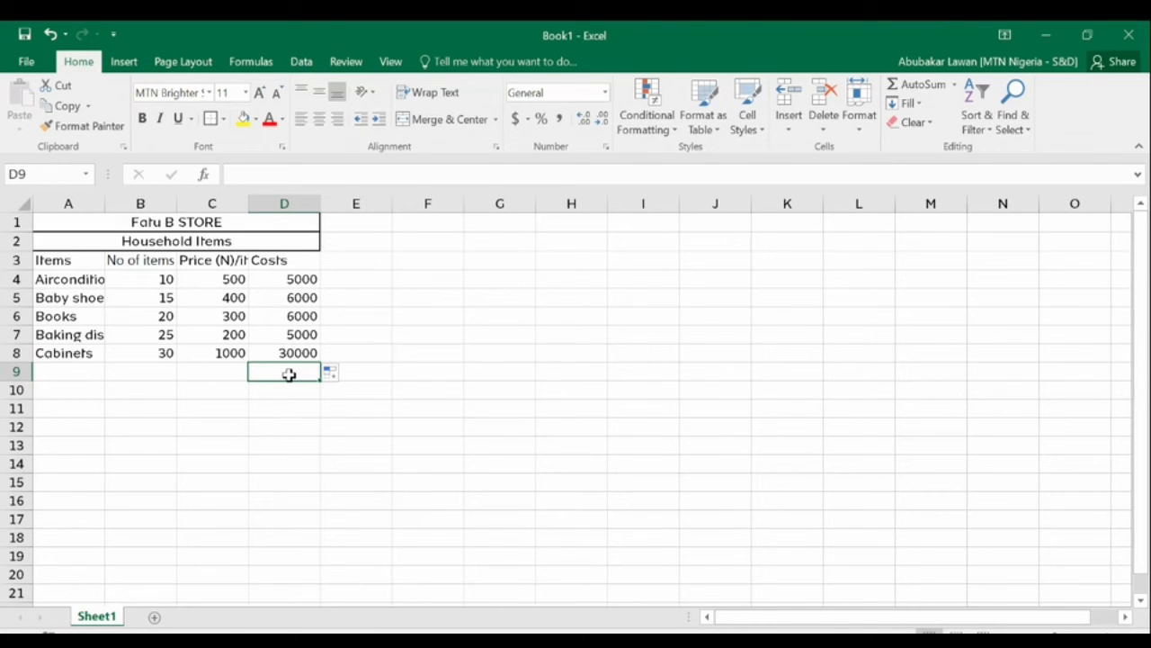
left_click(917, 84)
key("Return")
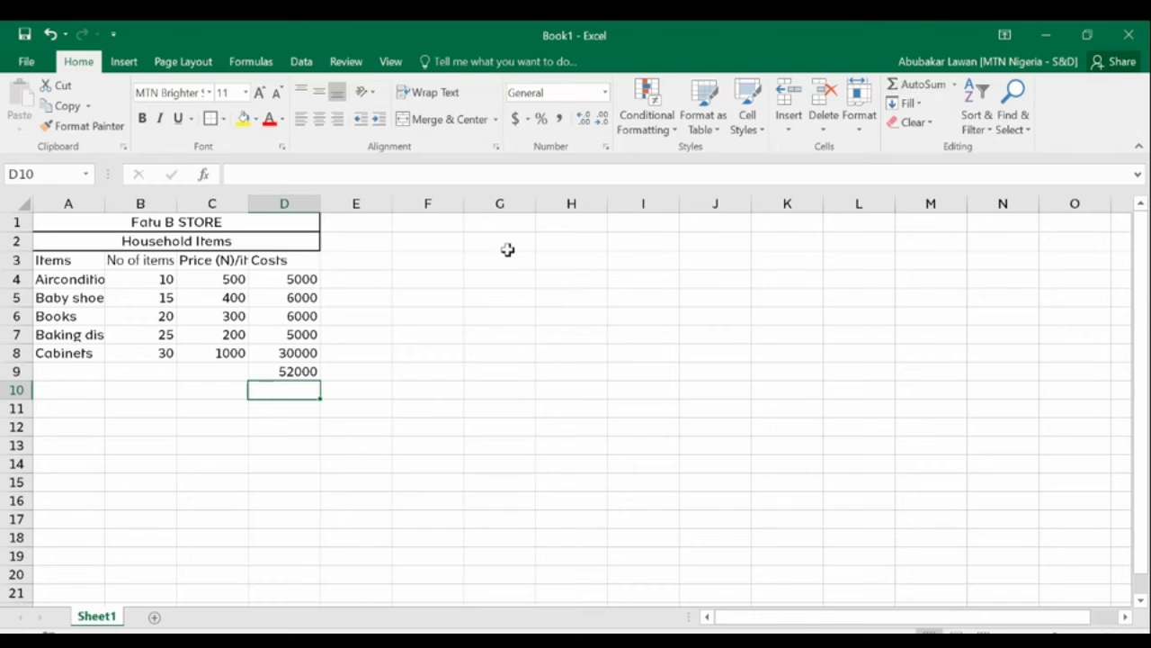
left_click(161, 370)
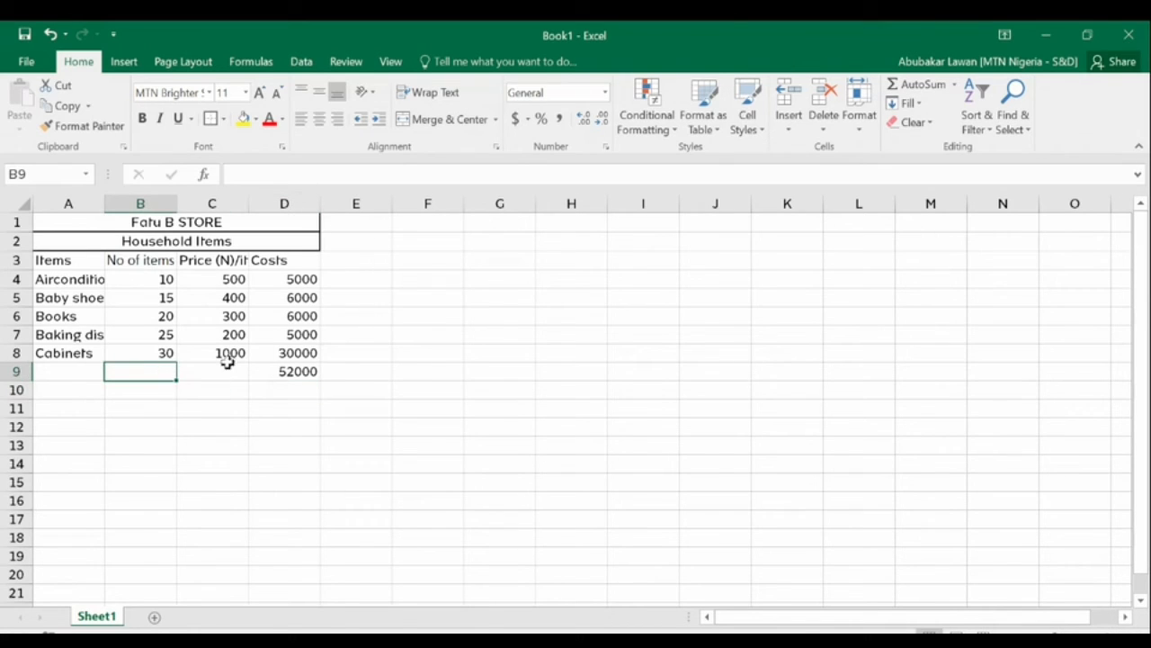
left_click(922, 84)
key("Return")
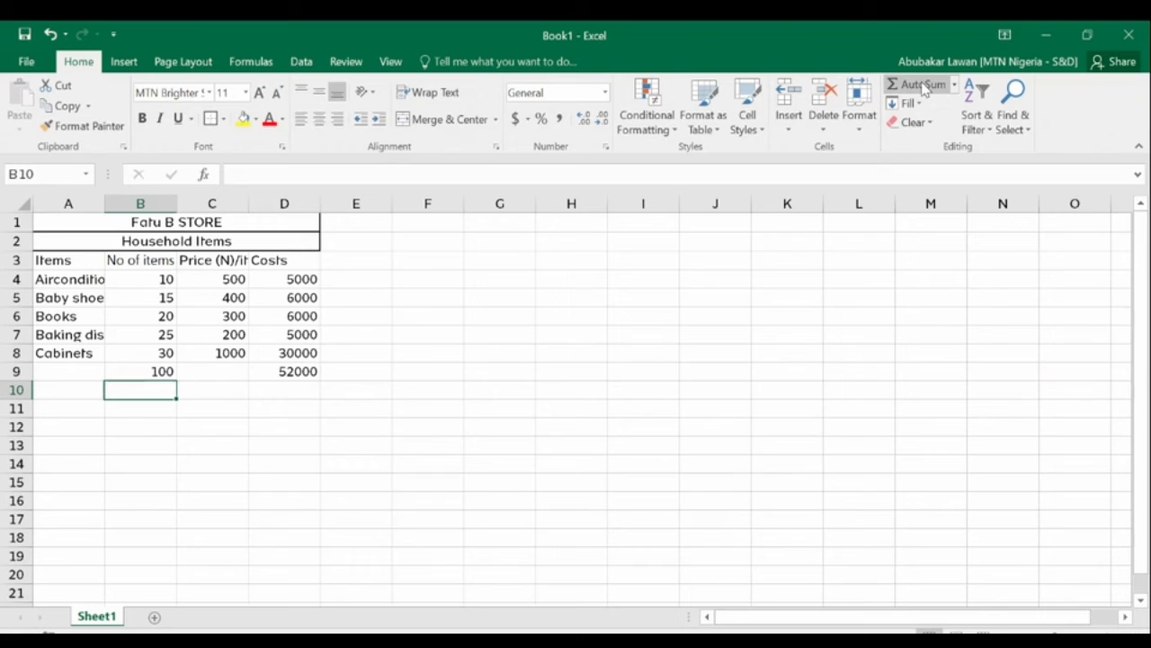
Label the sum row by entering "Total" in A9
left_click(54, 373)
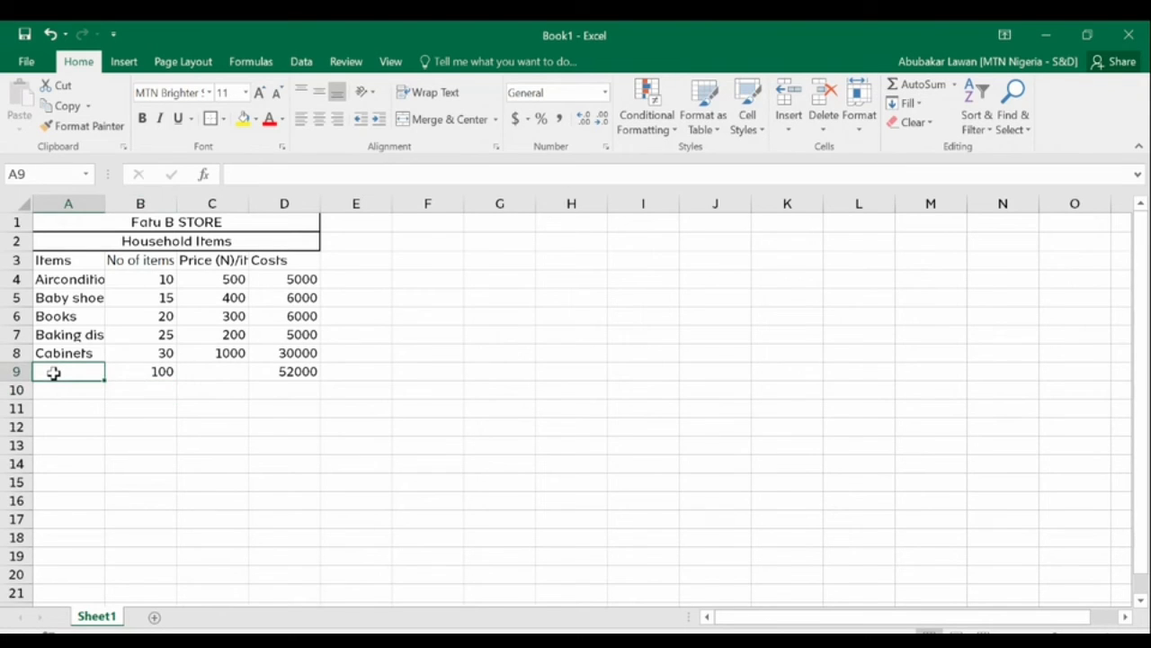
type("Total")
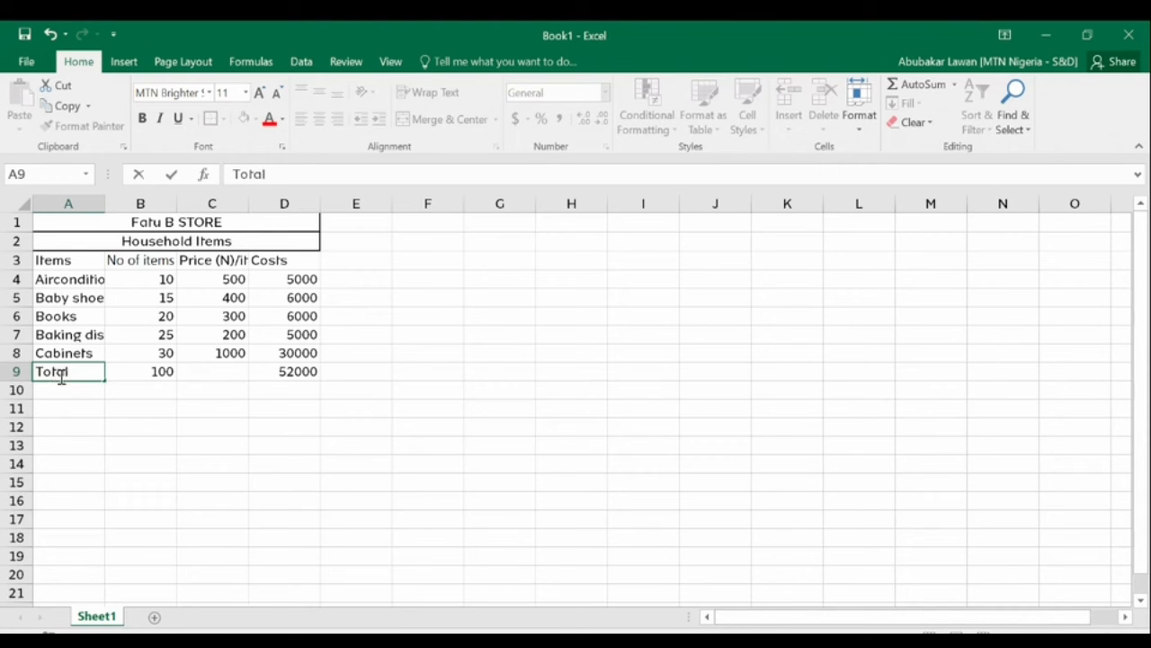
left_click(142, 432)
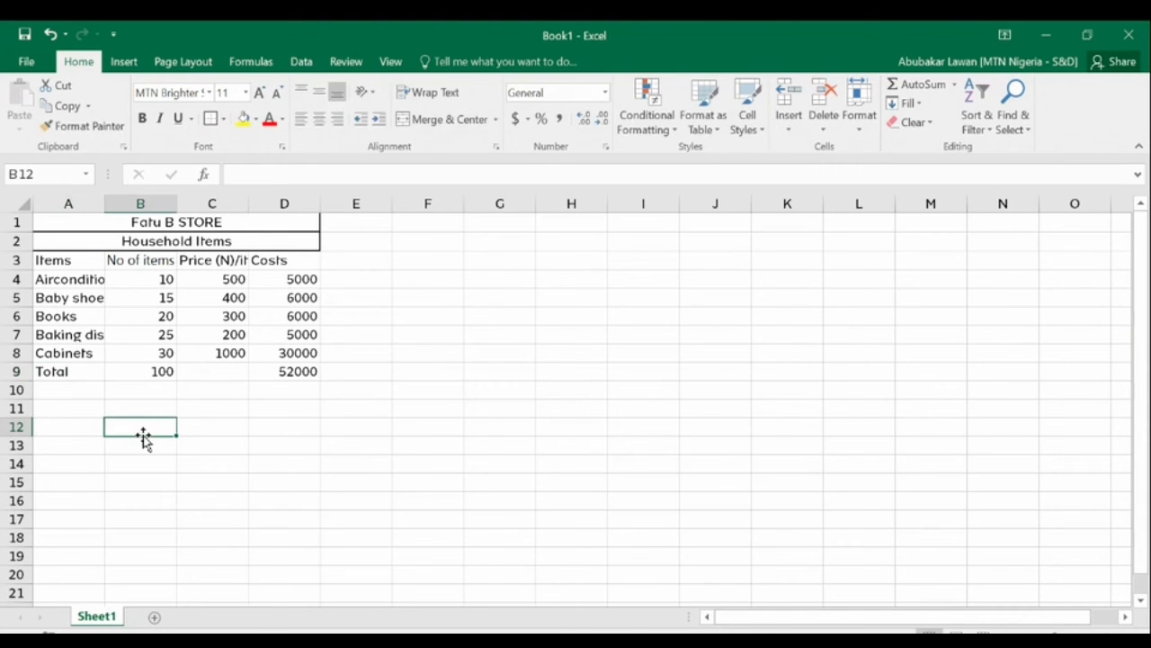
Apply all borders to the table range A3:D9
left_click_drag(44, 260, 296, 371)
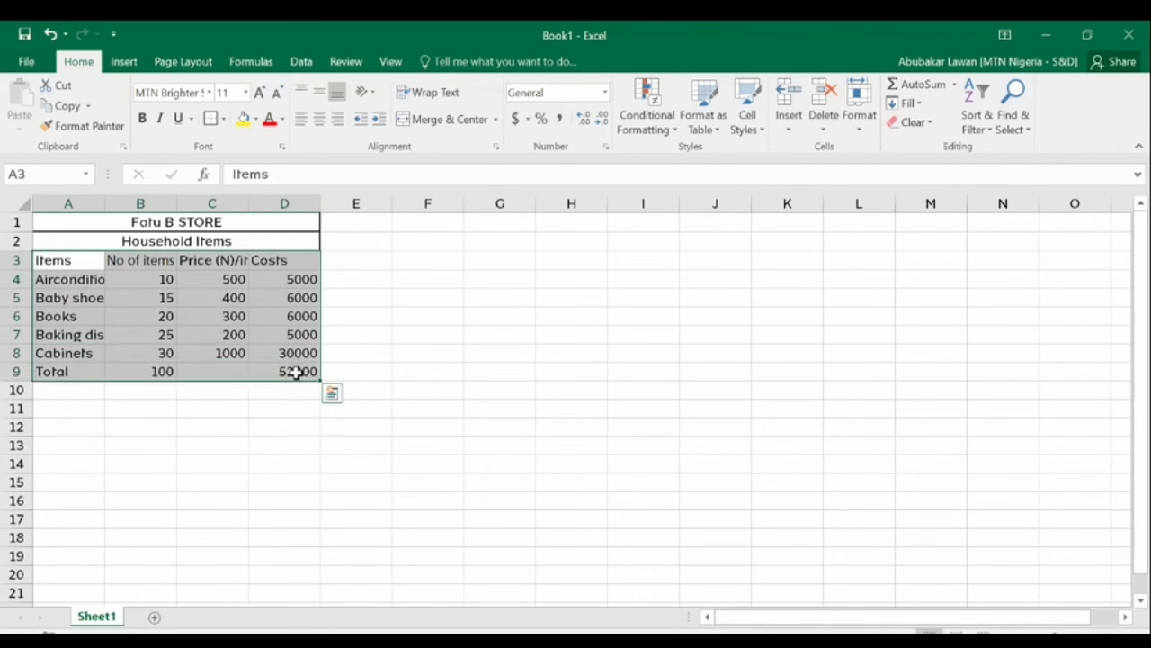
left_click(225, 118)
left_click(235, 274)
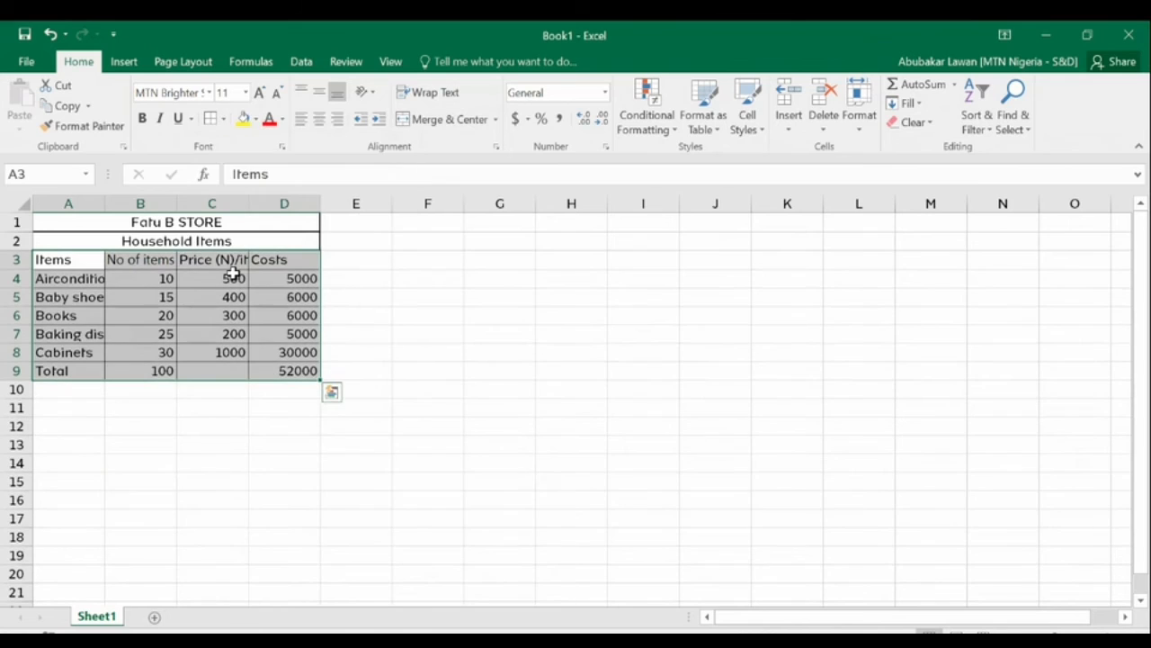
left_click(457, 328)
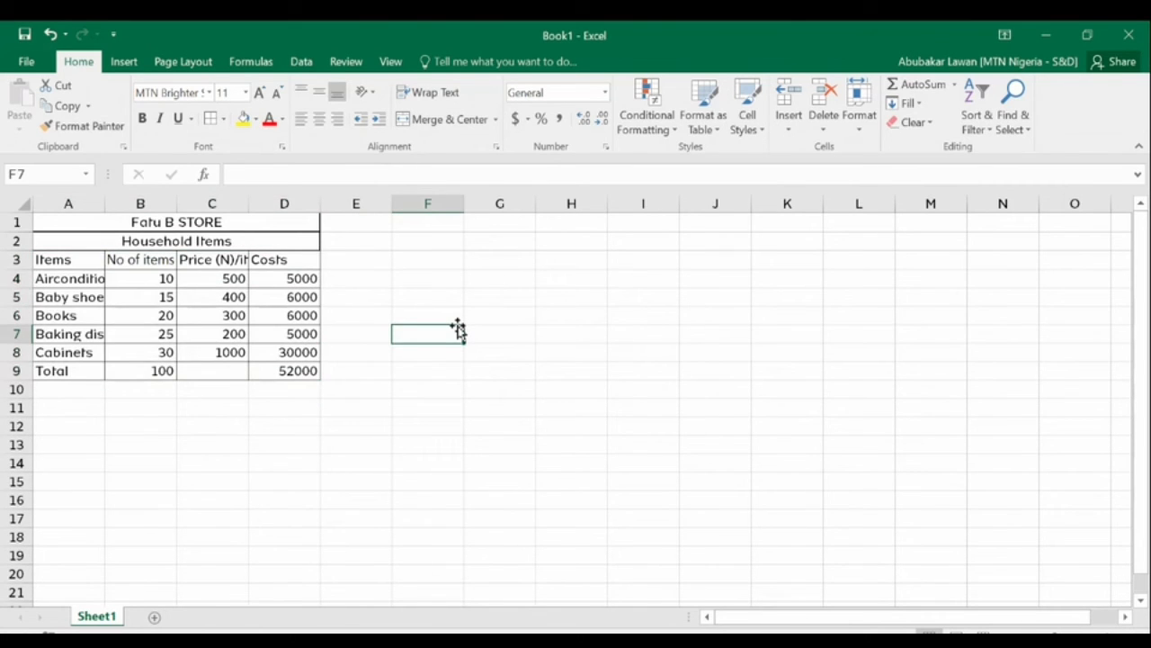
Fill the merged store title cell in row 1 with a light gold theme color
left_click(279, 222)
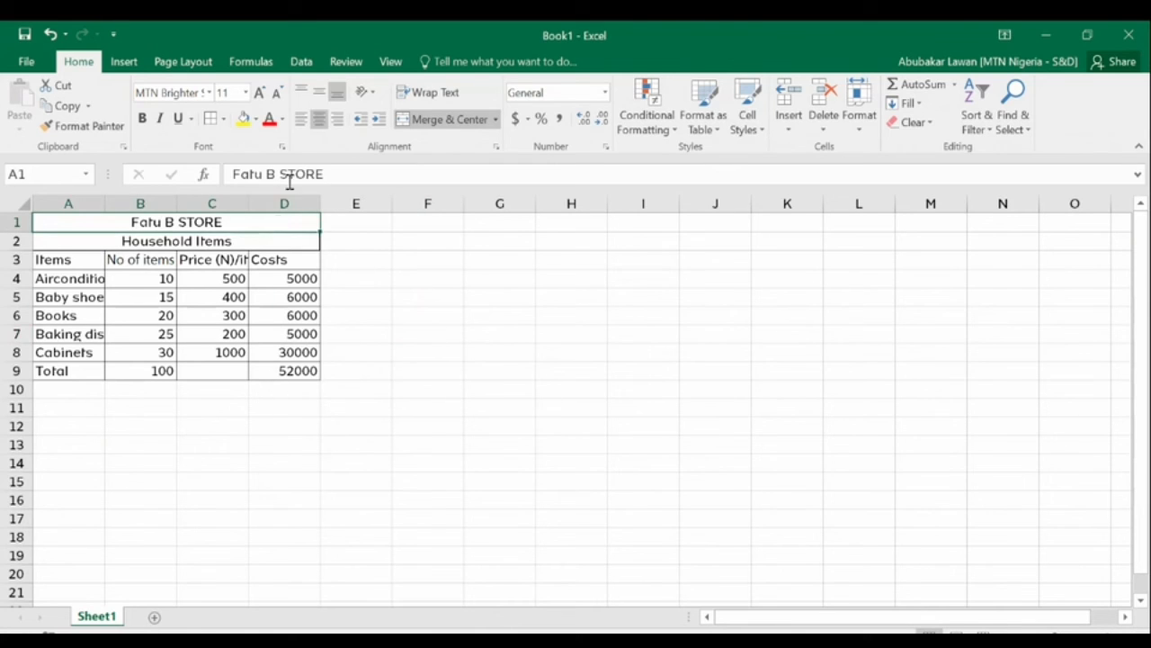
left_click(243, 118)
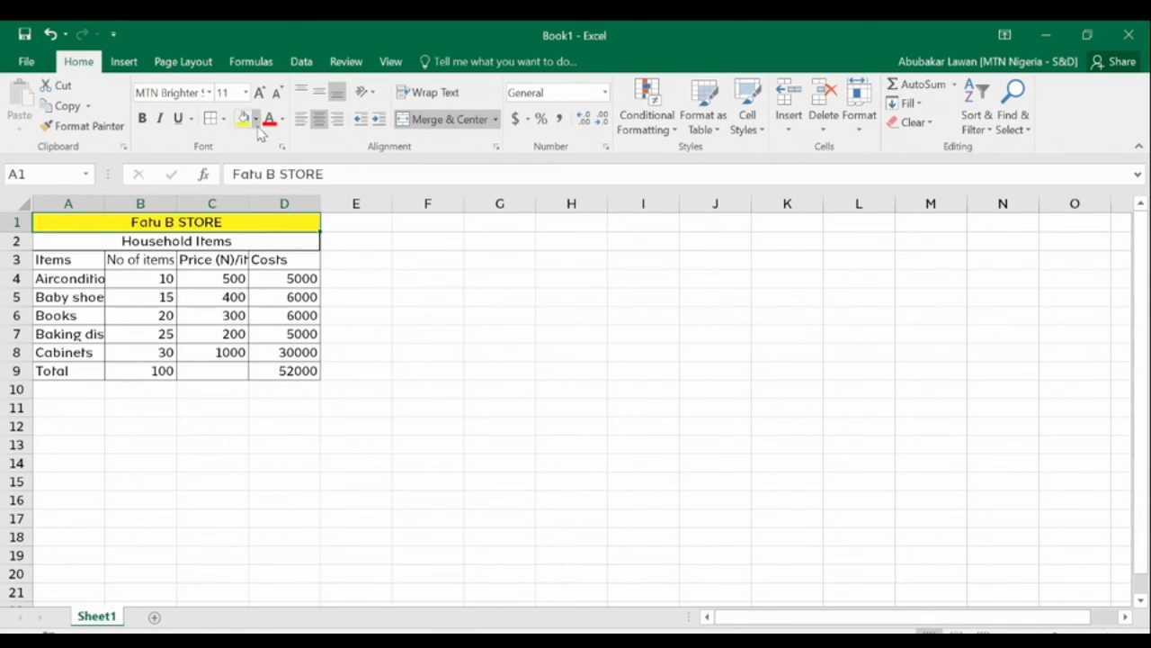
left_click(255, 118)
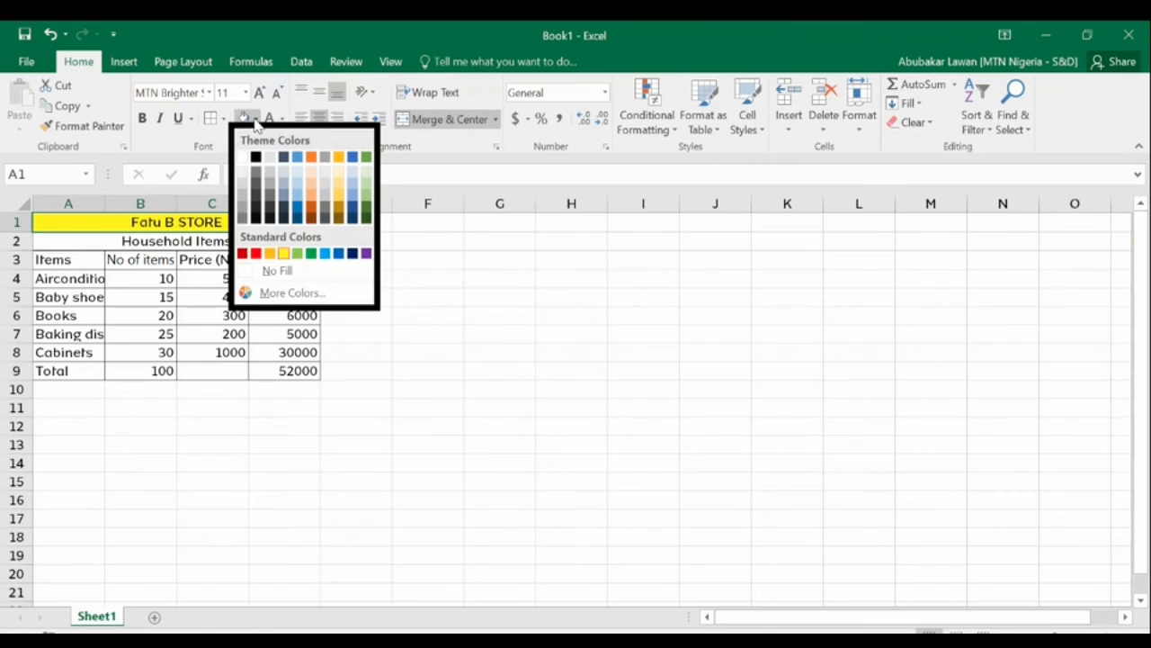
left_click(337, 179)
Fill the merged Household Items cell in row 2 with a medium blue theme color
left_click(103, 240)
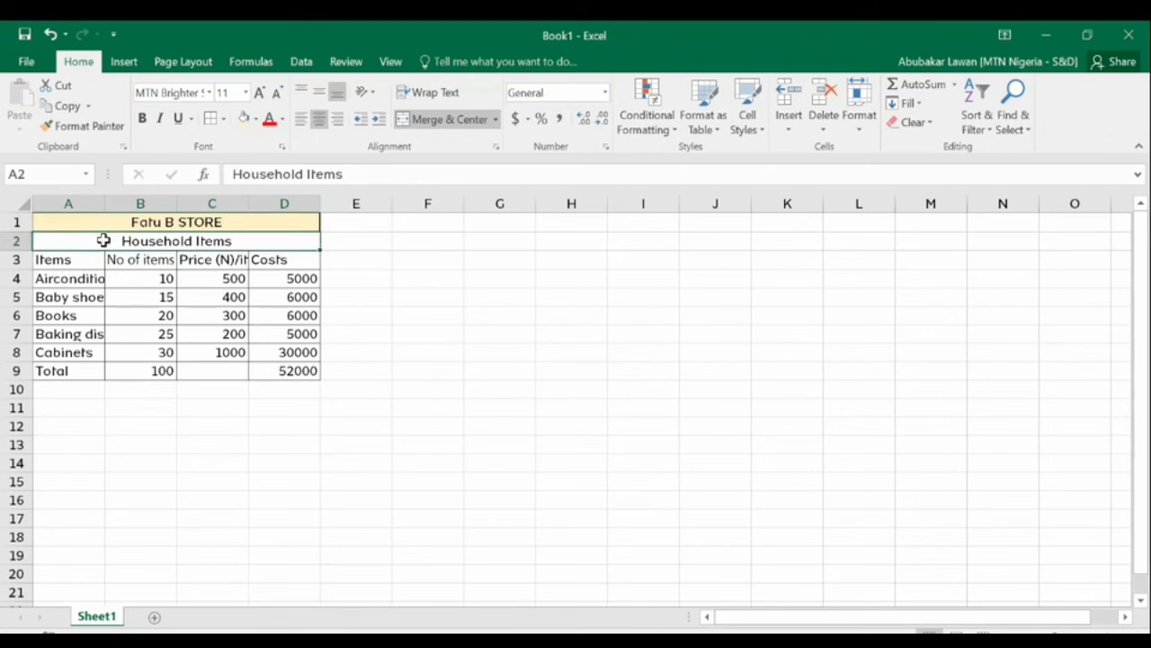
left_click(255, 118)
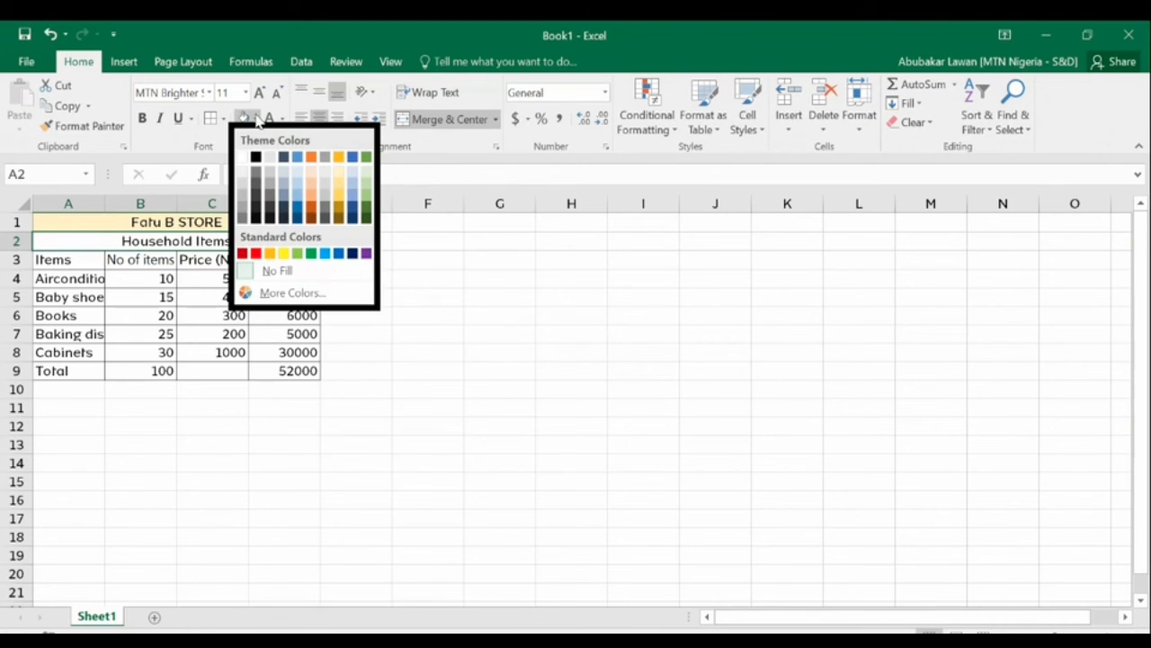
left_click(297, 198)
Bold the column headings in A3:D3 and autofit the widths of columns B and C
left_click_drag(78, 261, 295, 259)
key("ctrl+b")
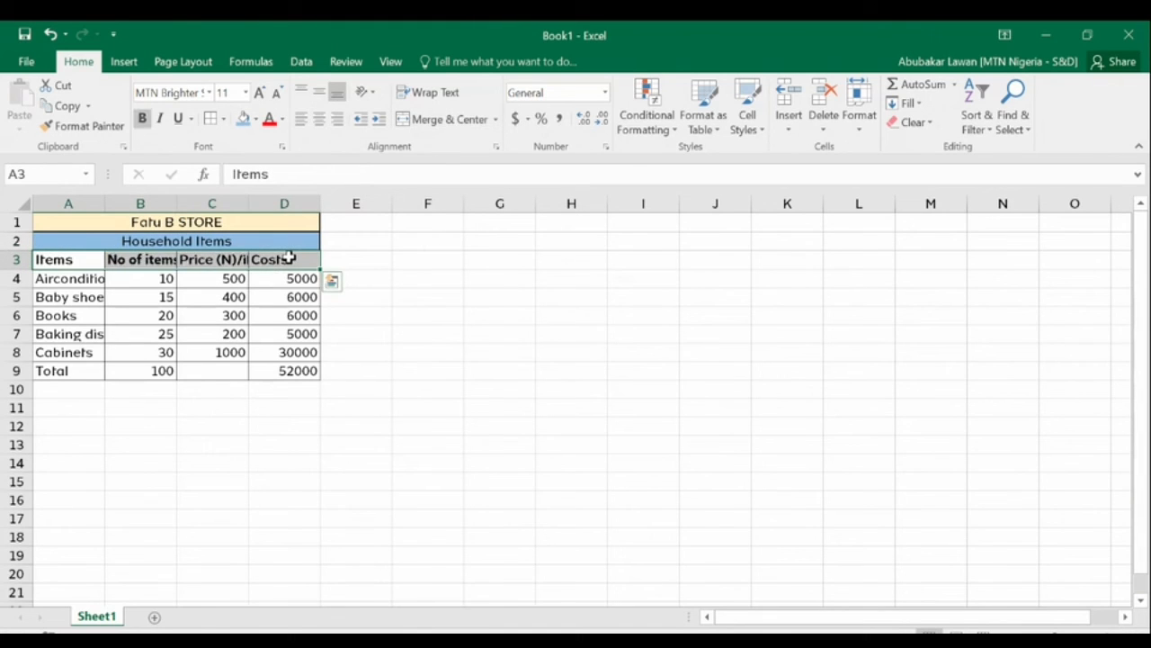
double_click(174, 199)
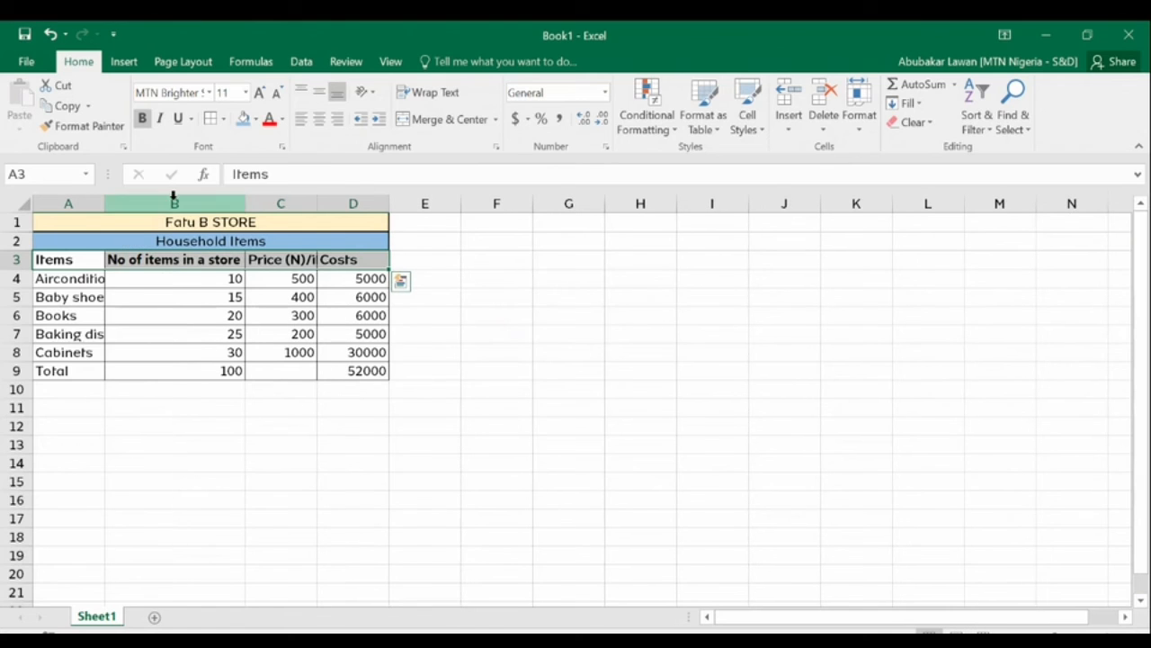
double_click(315, 199)
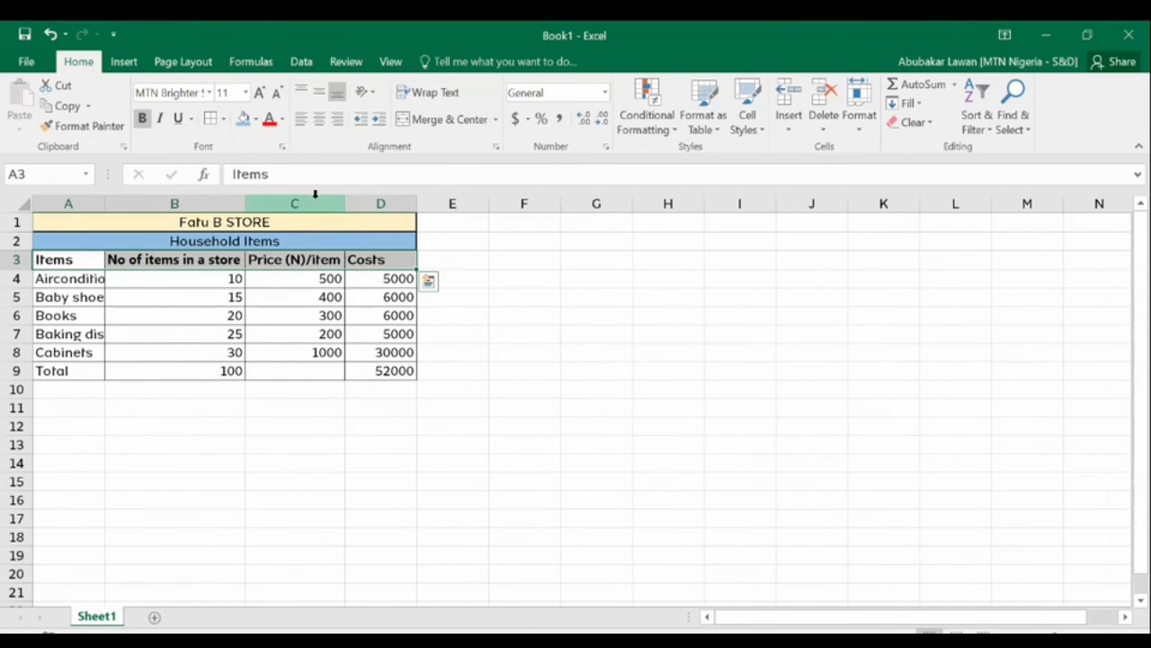
left_click(19, 201)
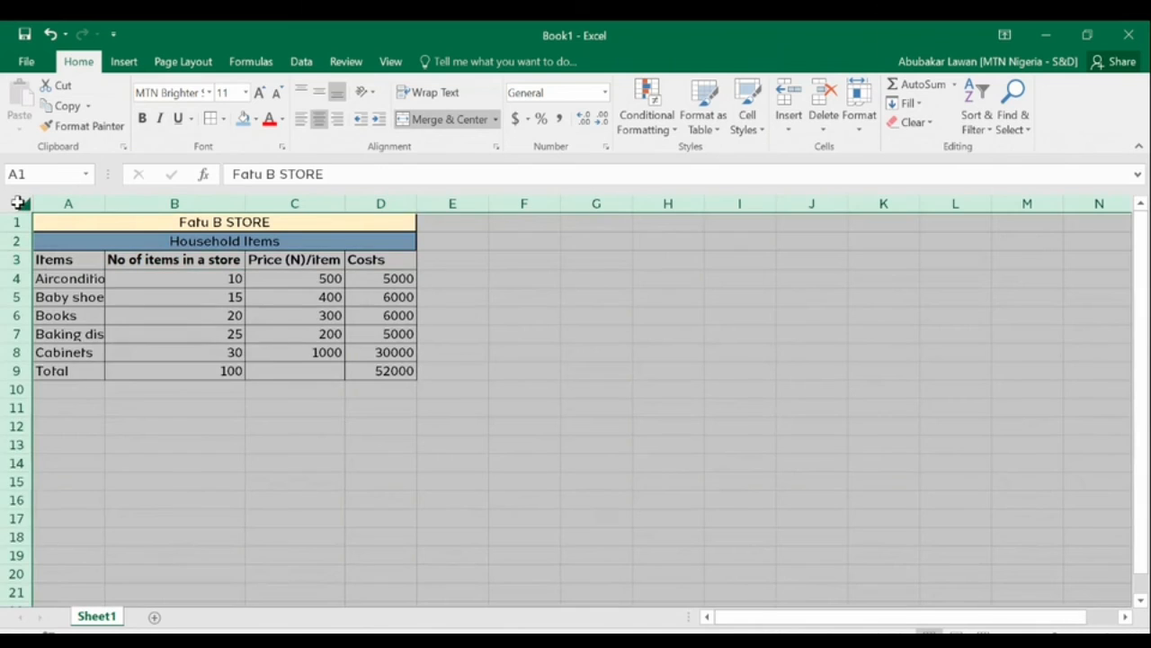
left_click(558, 409)
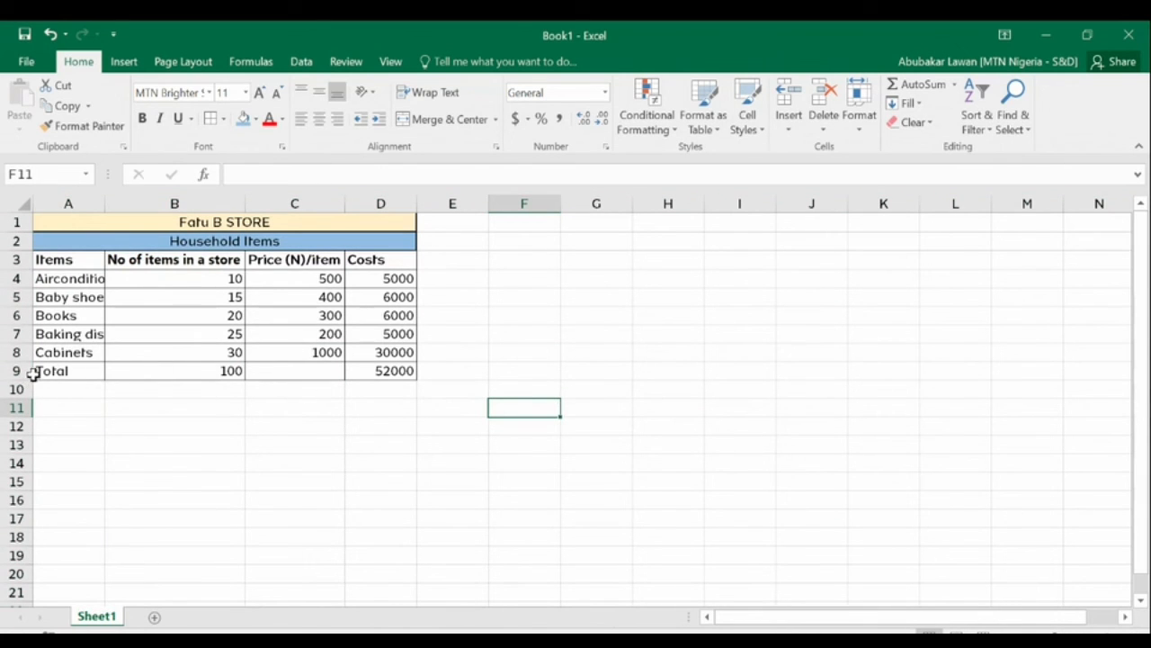
Bold the Total row in A9:D9
left_click(81, 370)
left_click_drag(81, 370, 354, 370)
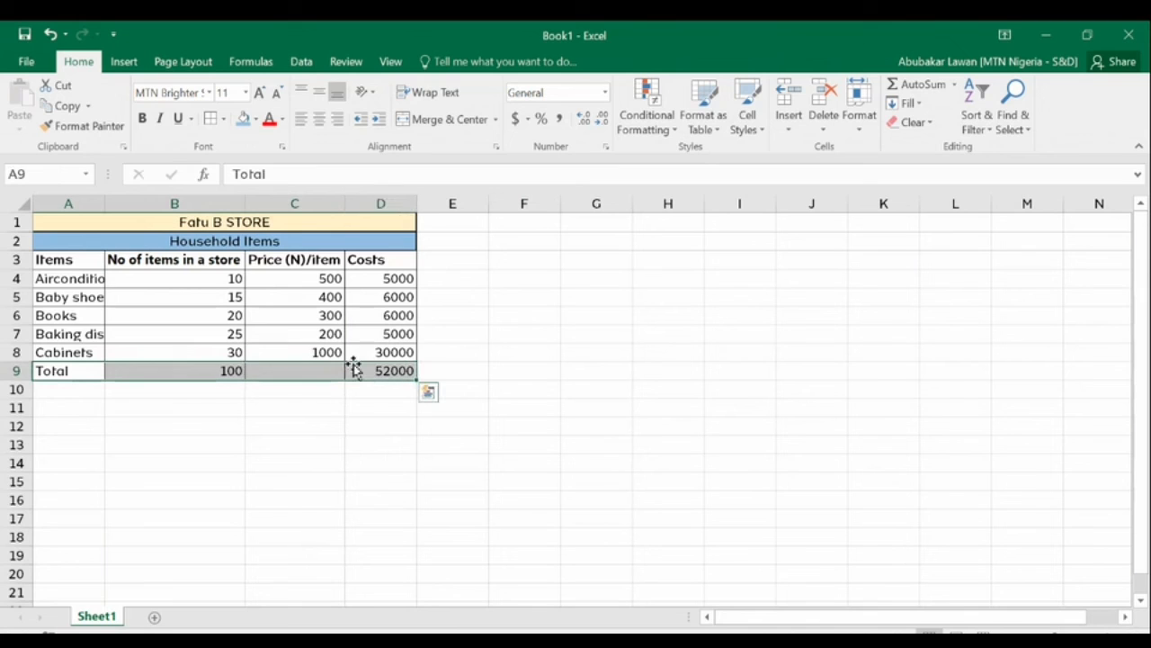
key("ctrl+b")
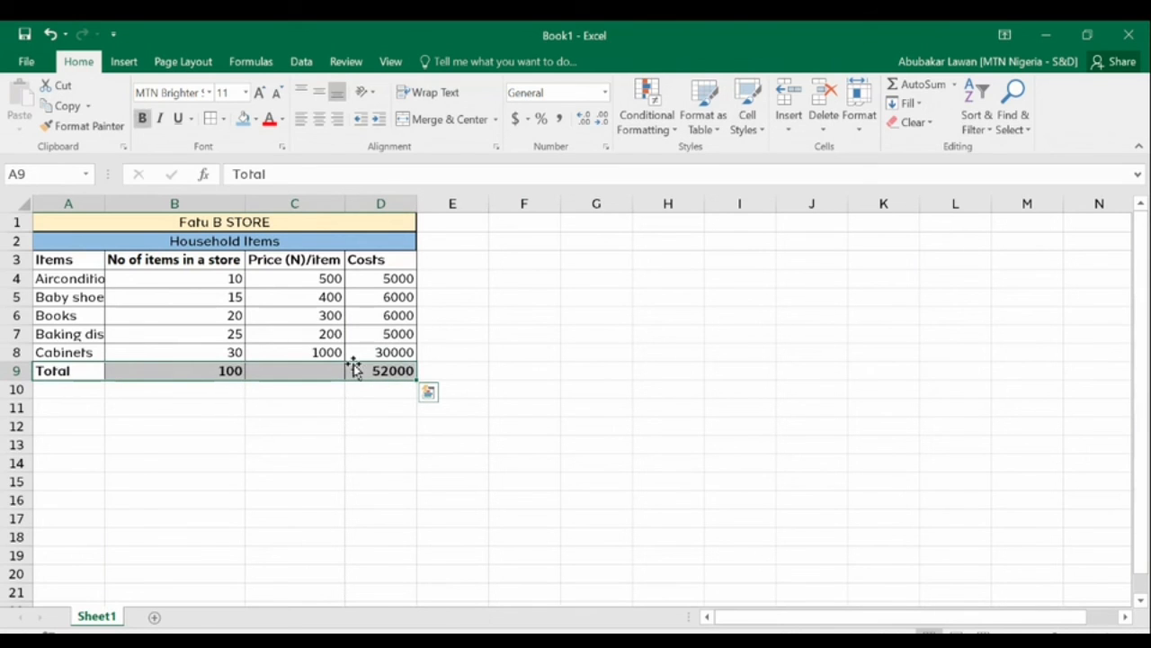
left_click(389, 443)
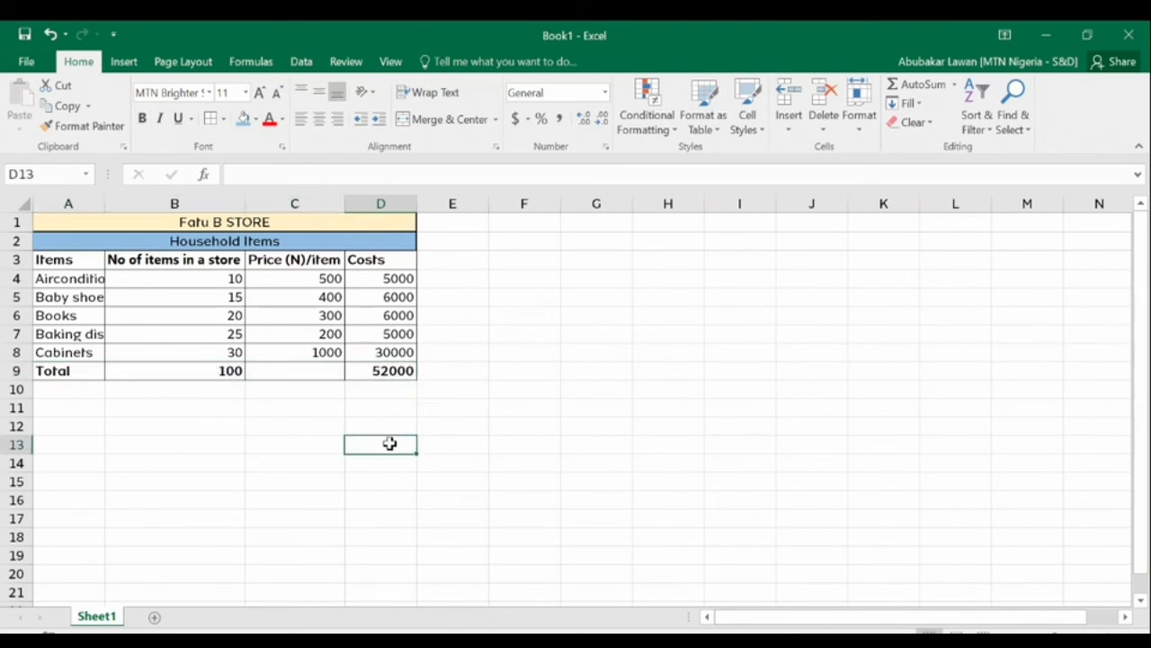